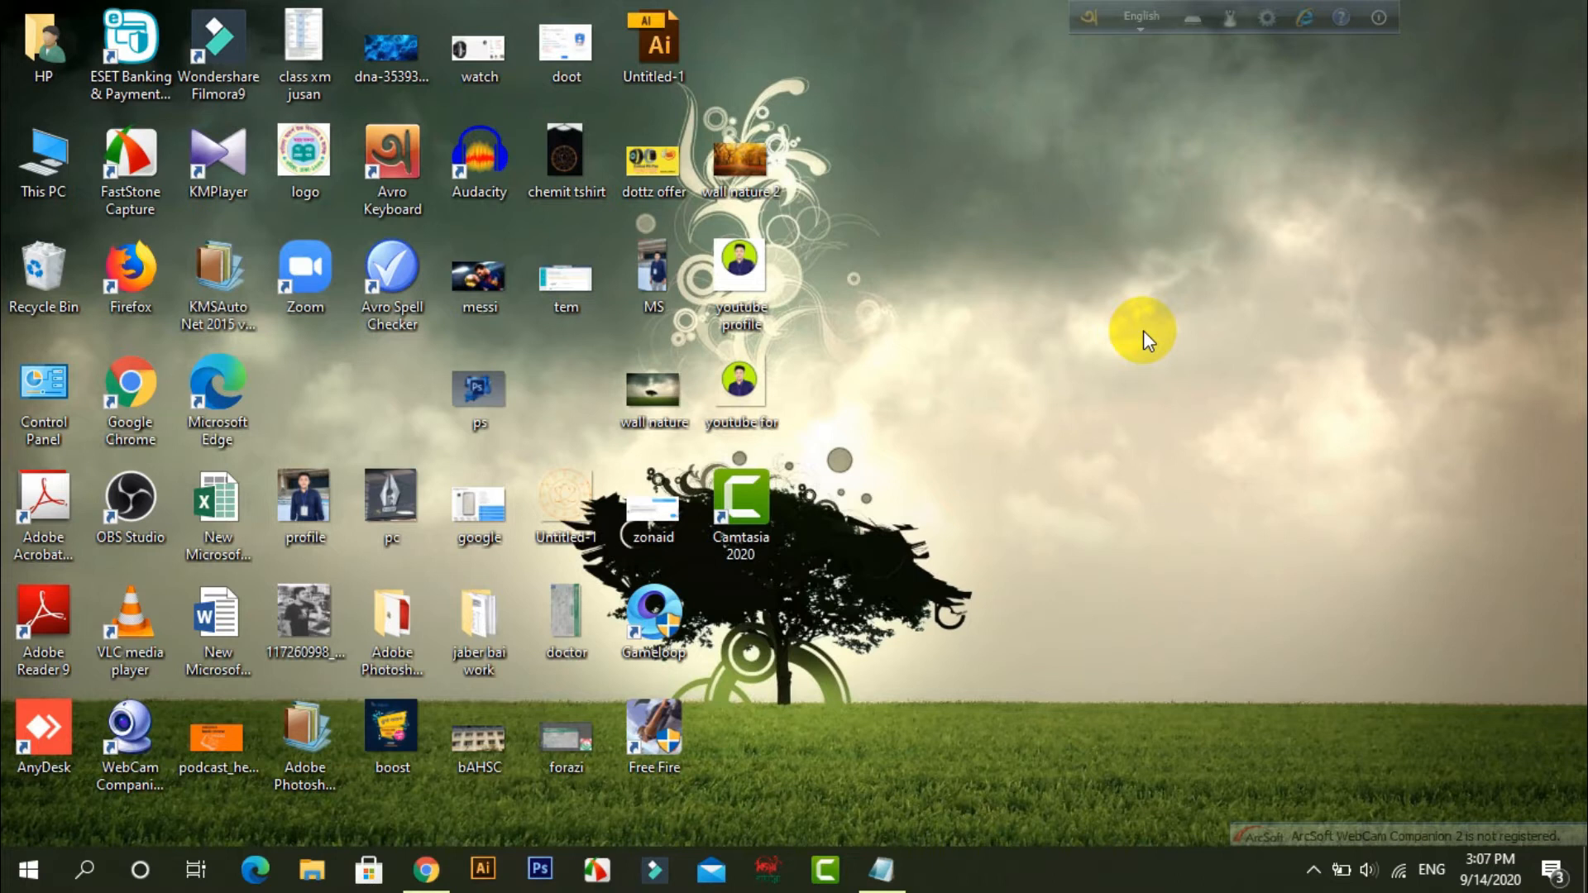
Switch to Chrome and search Google for "business card size".
click(426, 869)
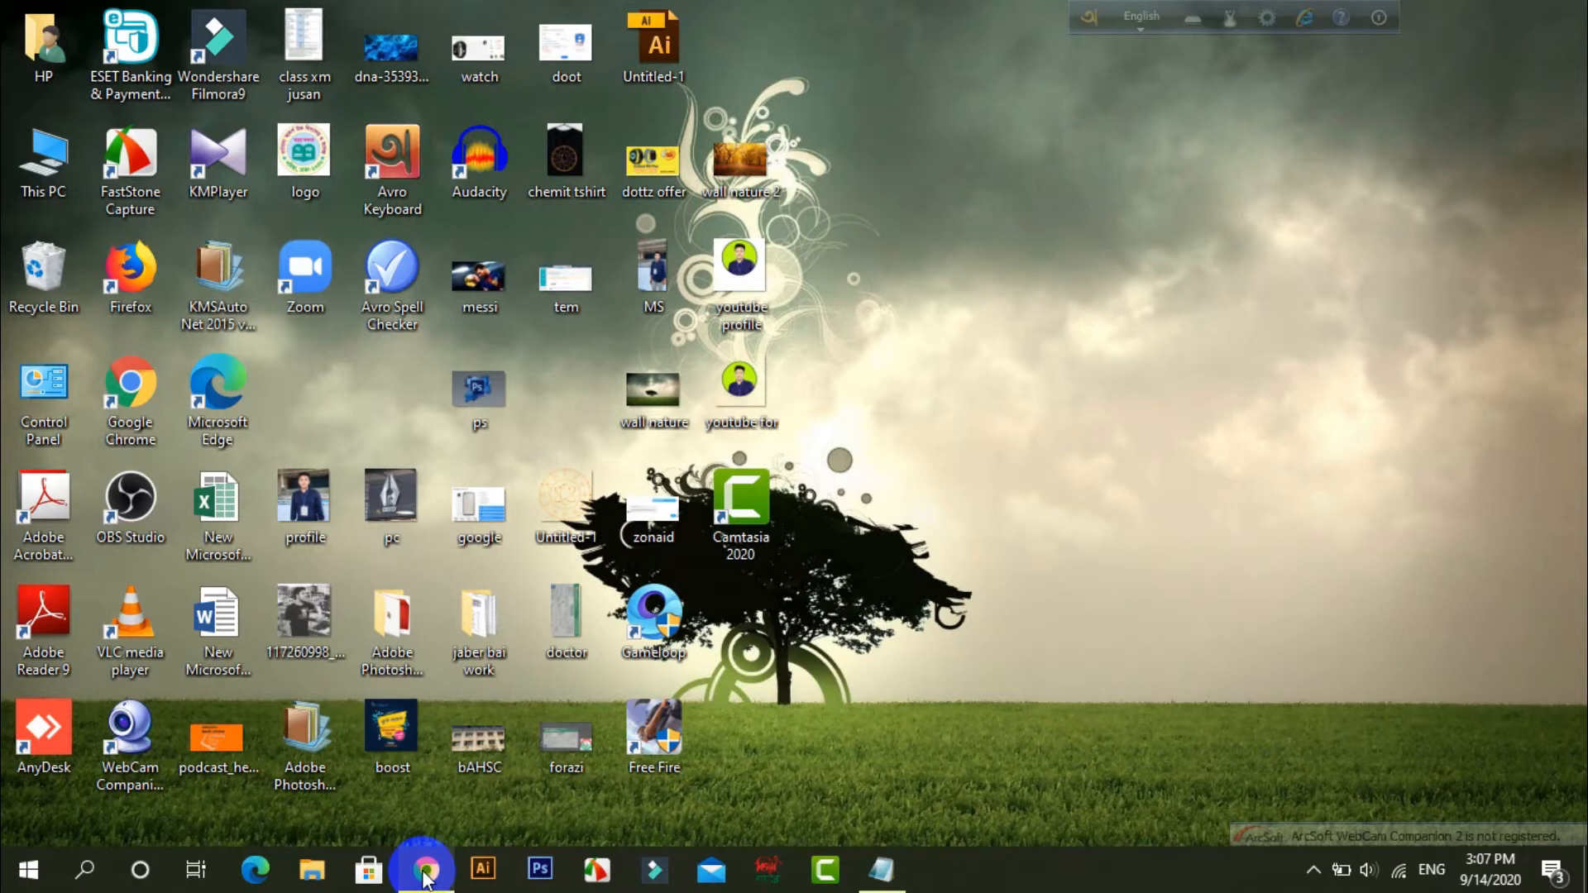
click(328, 58)
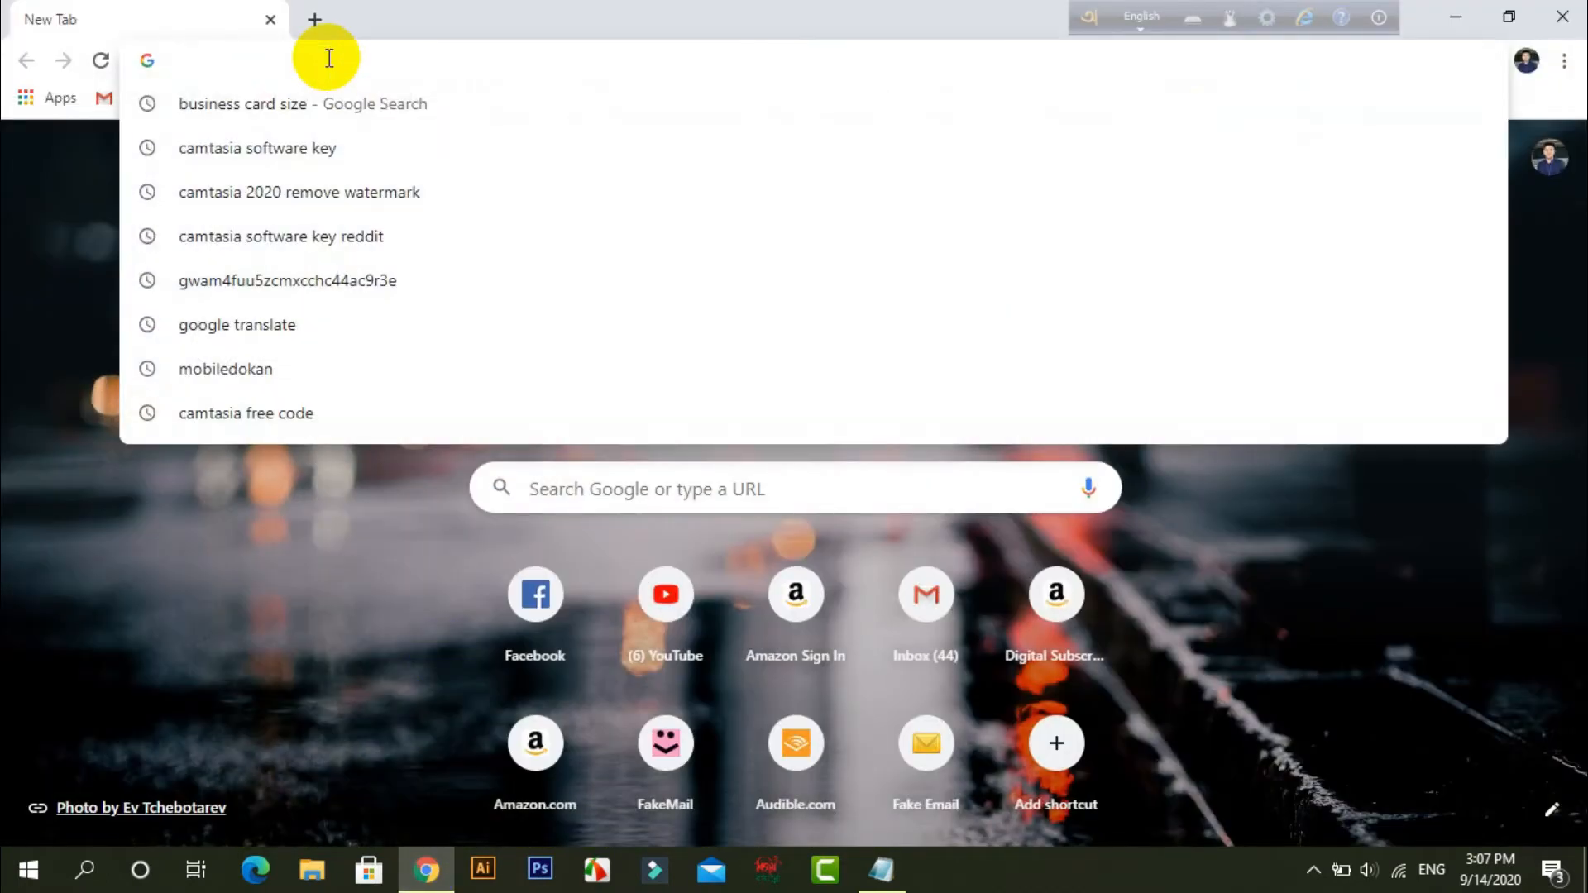
text(si)
key(BackSpace)
key(BackSpace)
text(bus)
key(Return)
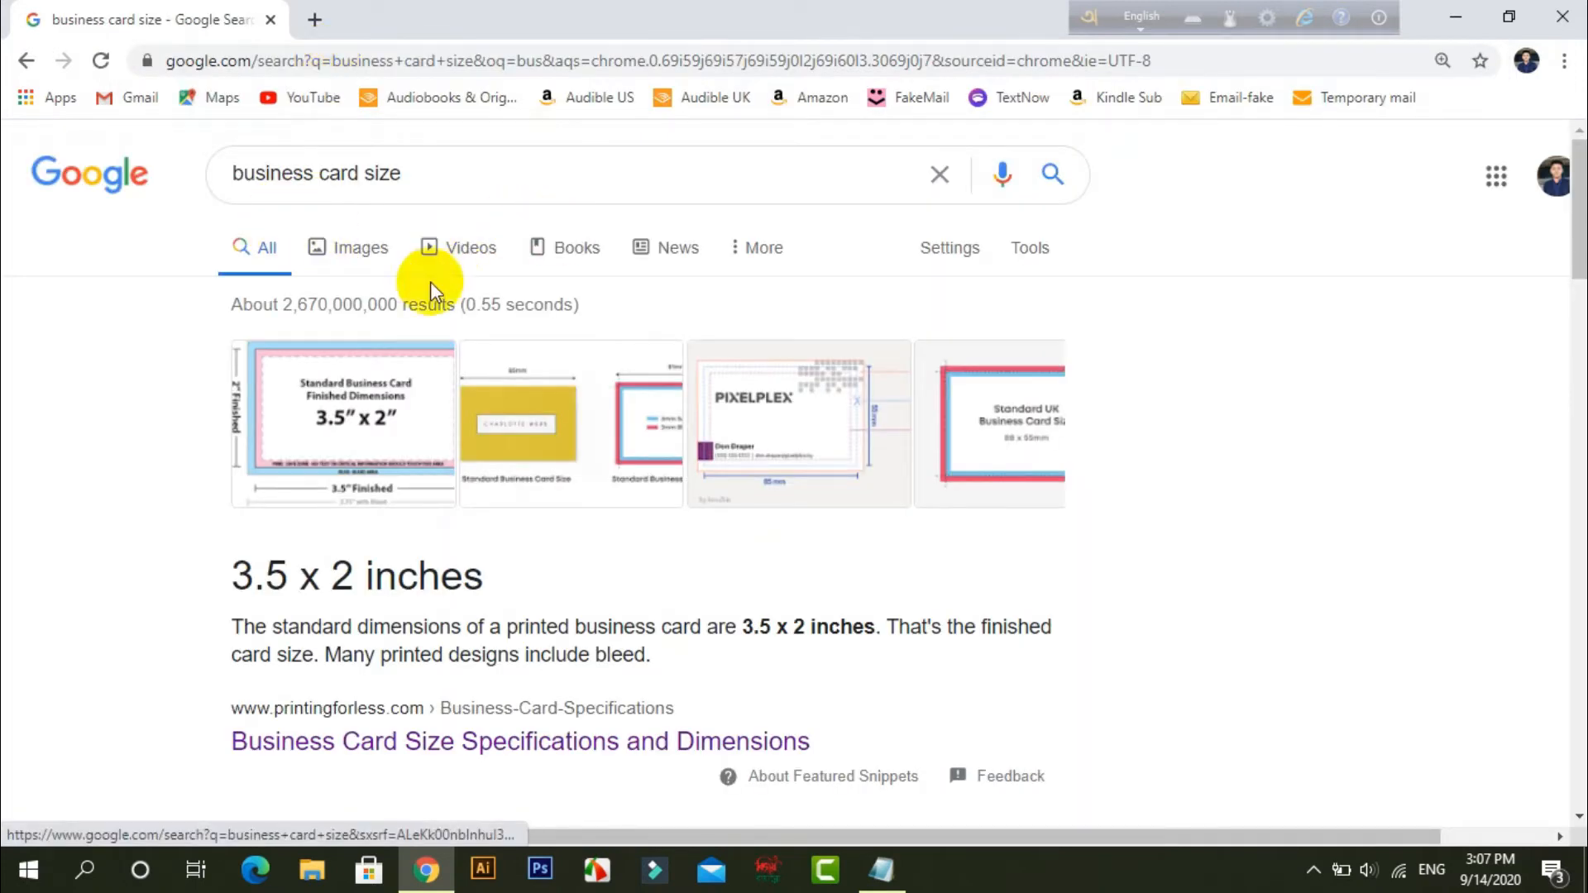
Open Envato's Business Card Templates article from the image results and examine its bleed, trim line and safe zone diagram.
click(356, 250)
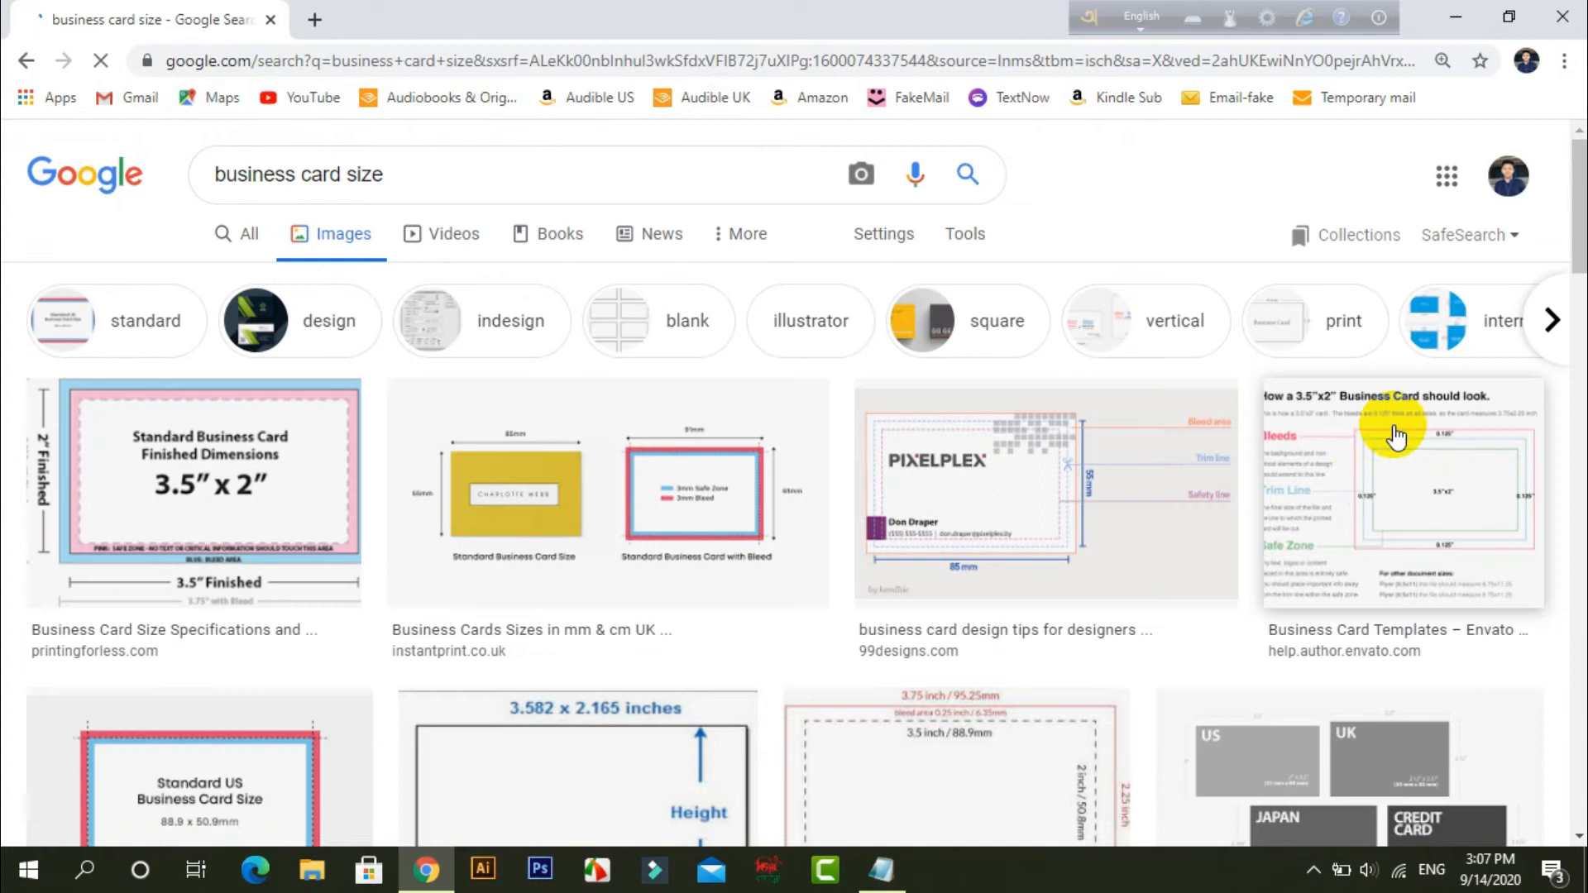
click(1376, 486)
click(1299, 396)
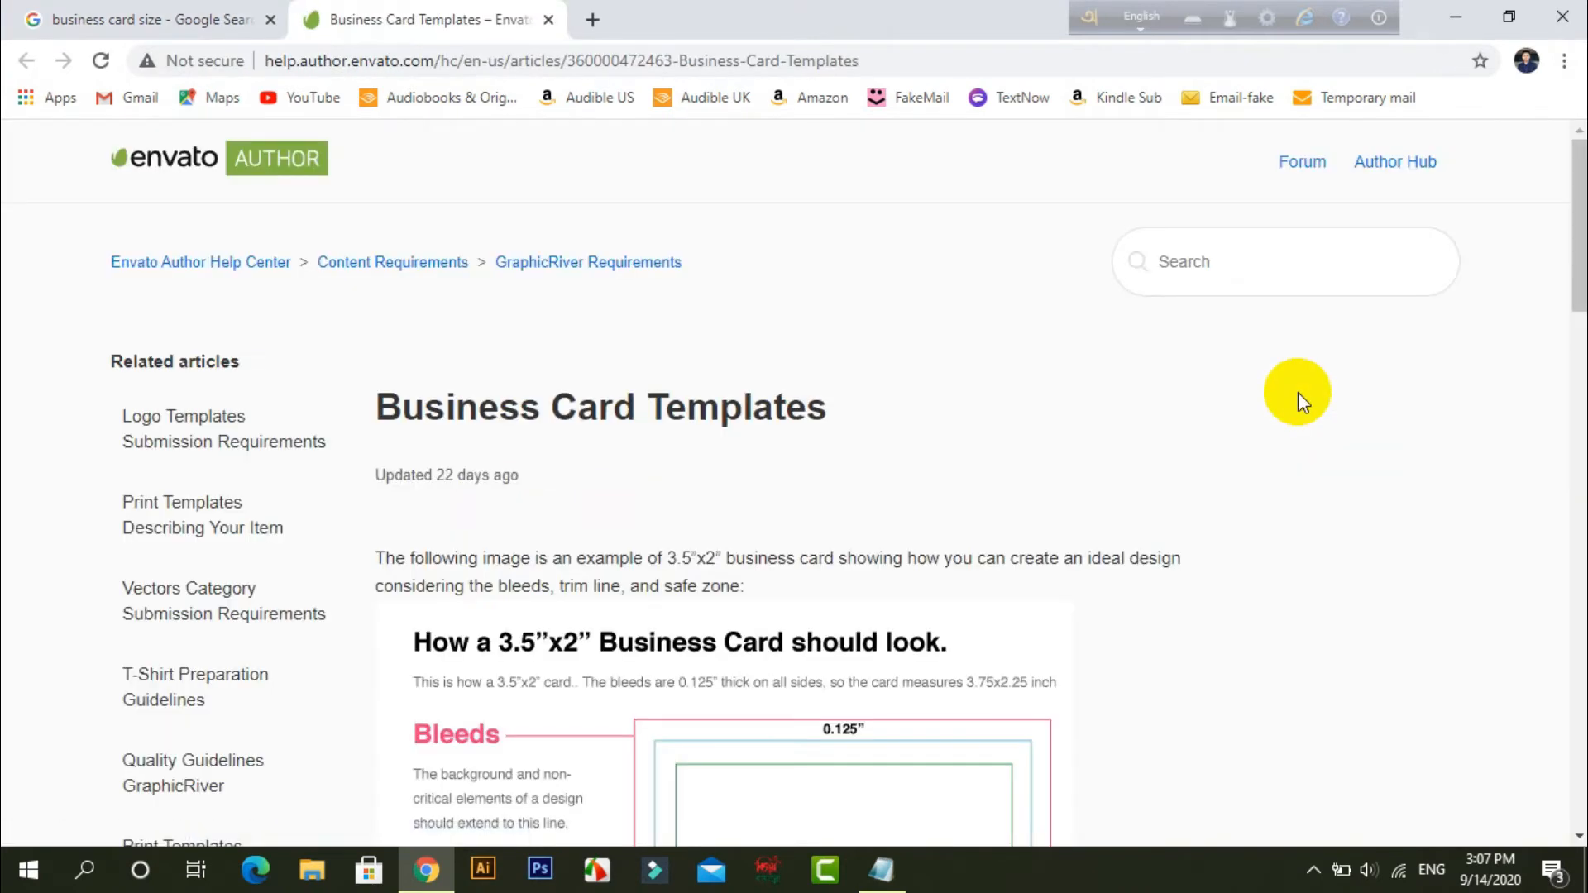
scroll(1332, 444, down, 3)
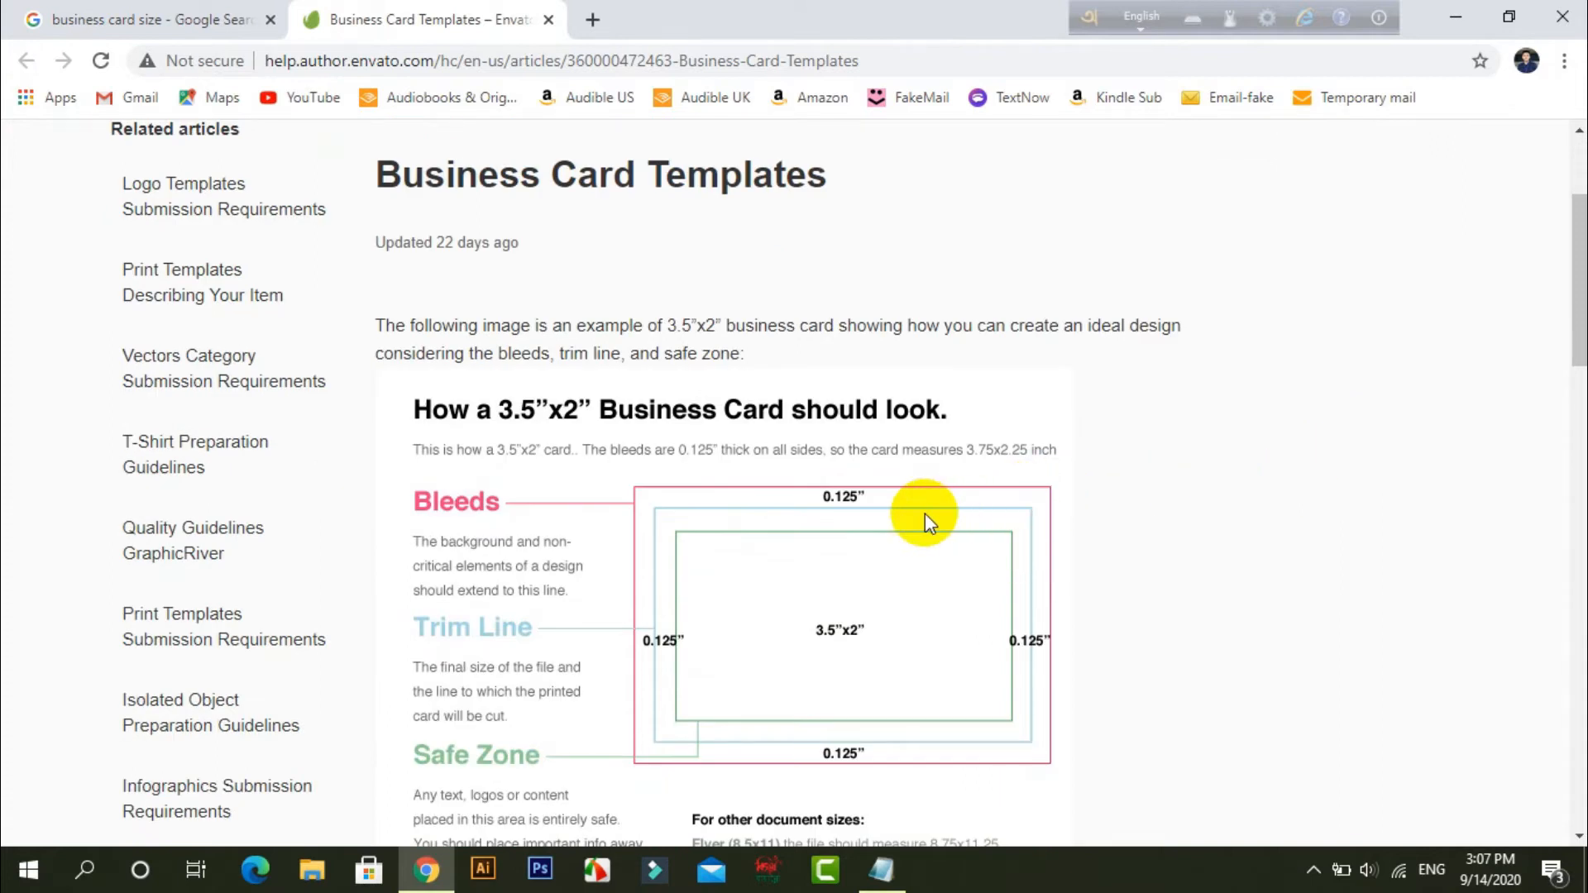
scroll(935, 471, down, 3)
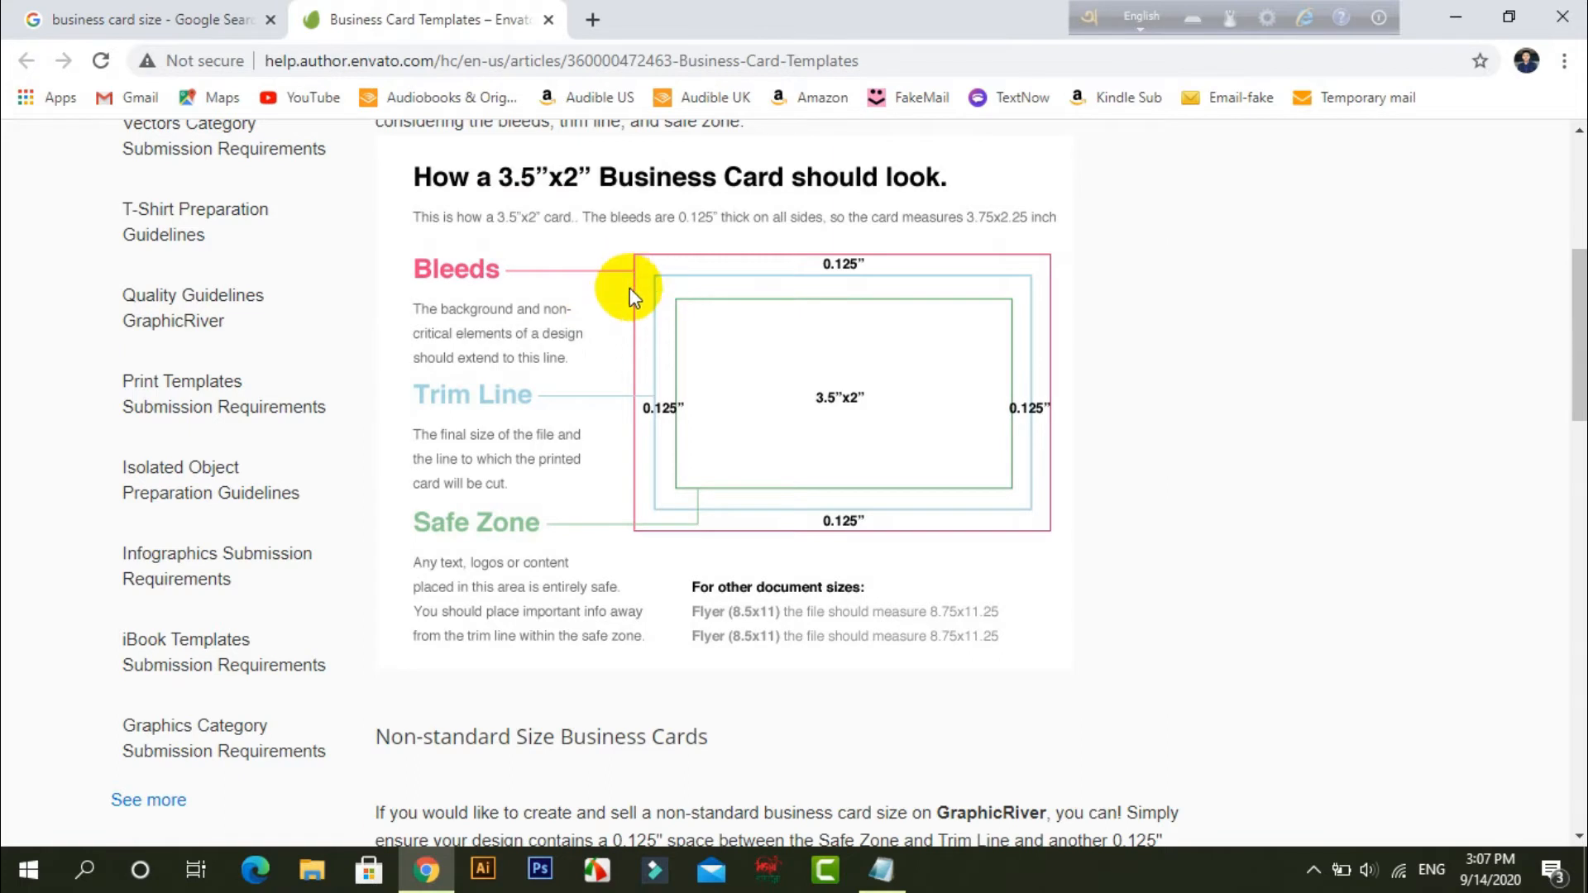
scroll(658, 393, up, 3)
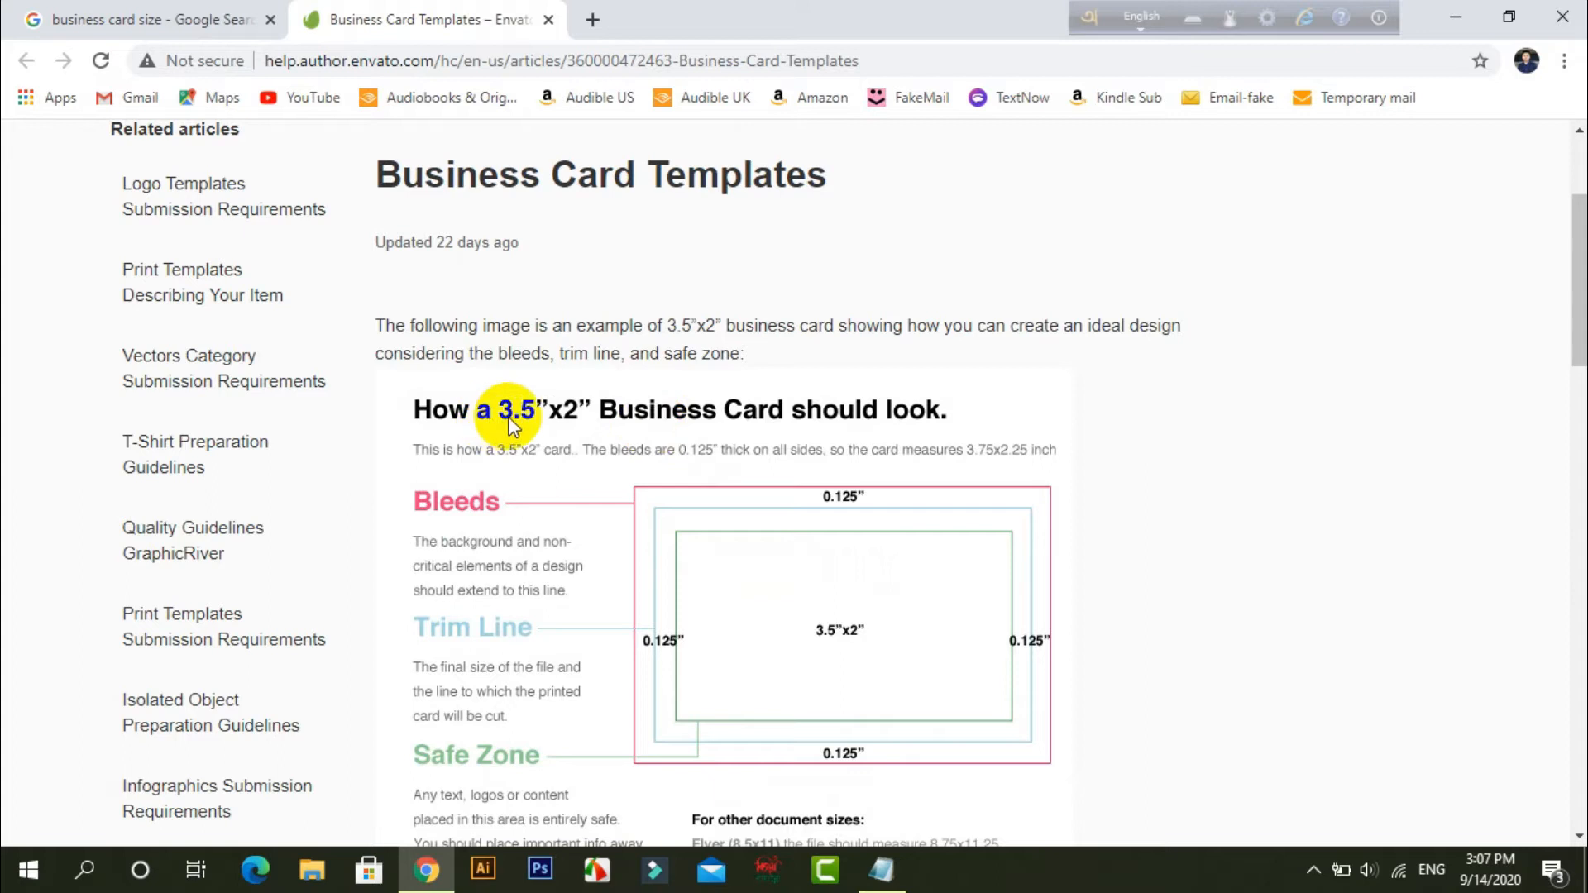
scroll(708, 513, down, 1)
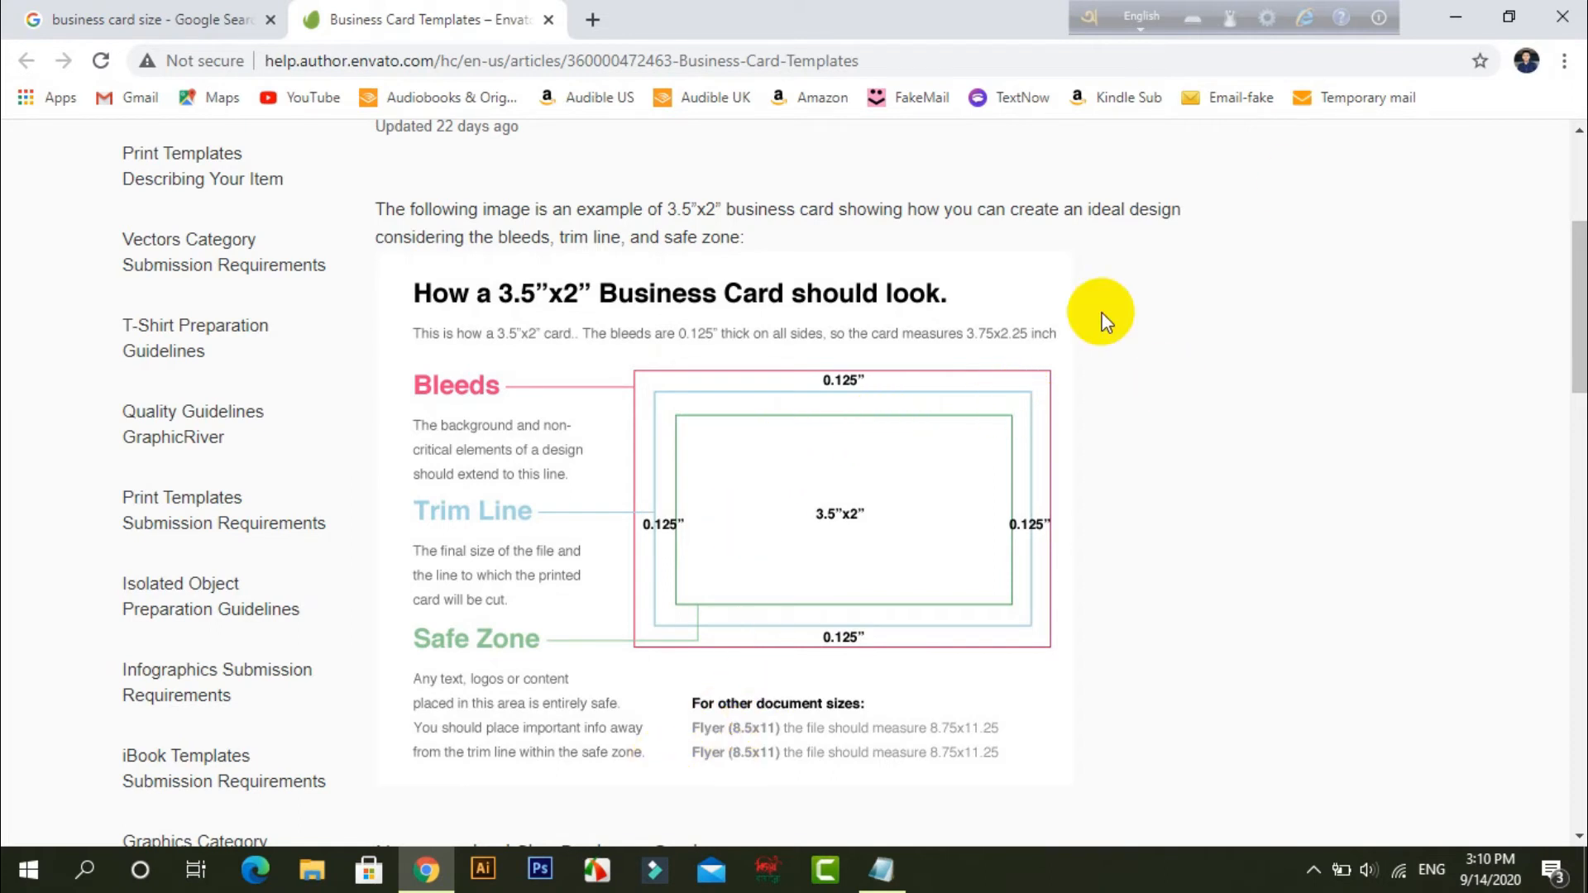
Switch to Photoshop and create a 3.5 x 2 inch document at 300 pixels/inch in CMYK Color with a white background.
click(1456, 16)
click(533, 873)
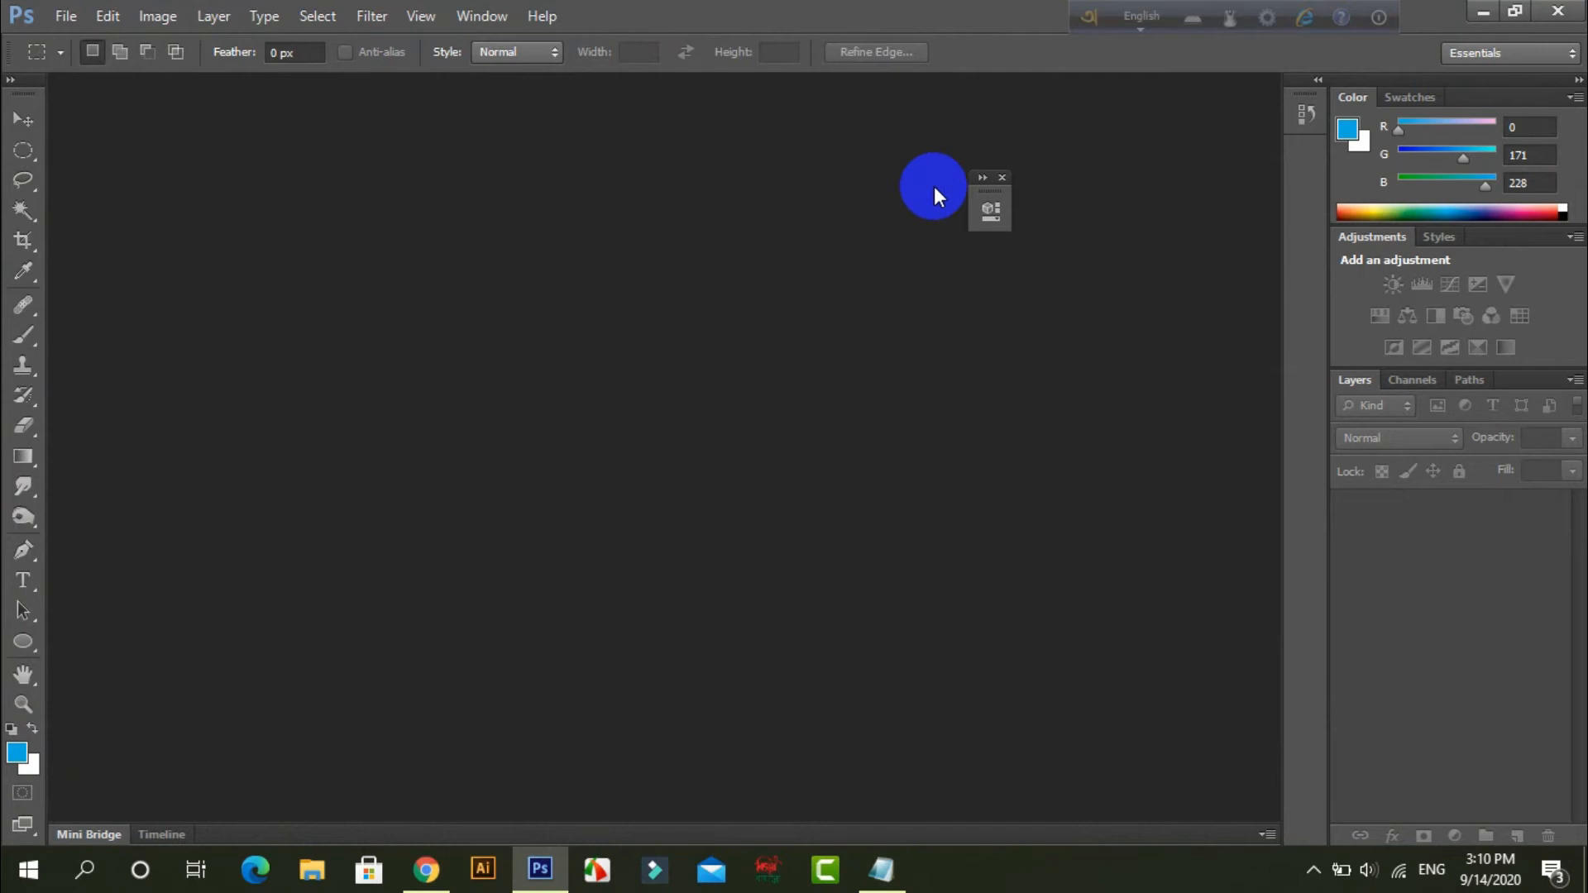
click(69, 17)
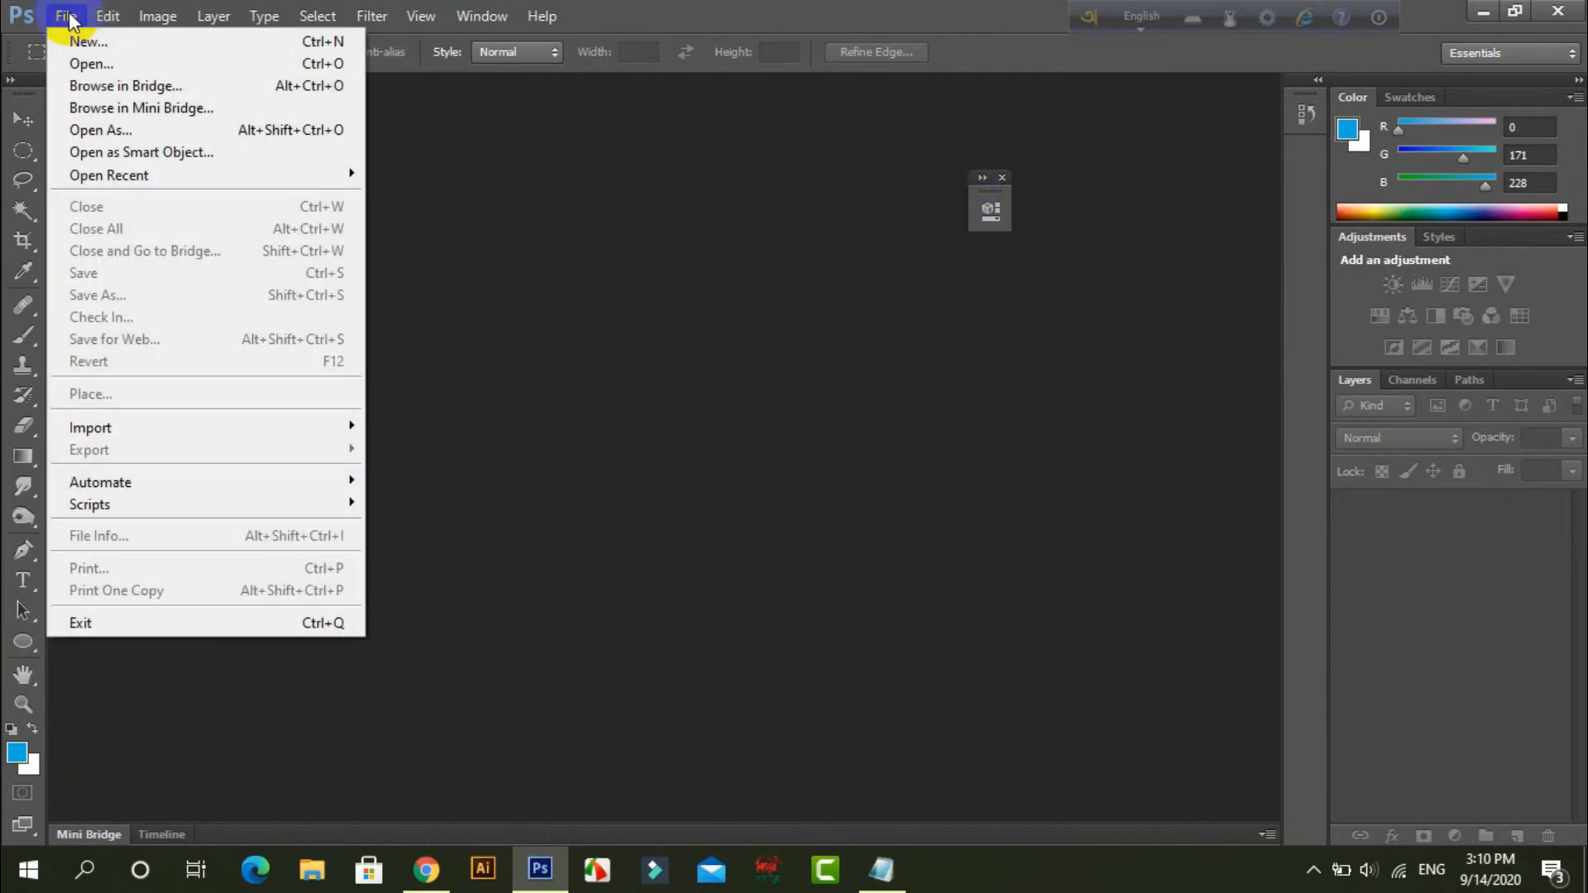
click(72, 43)
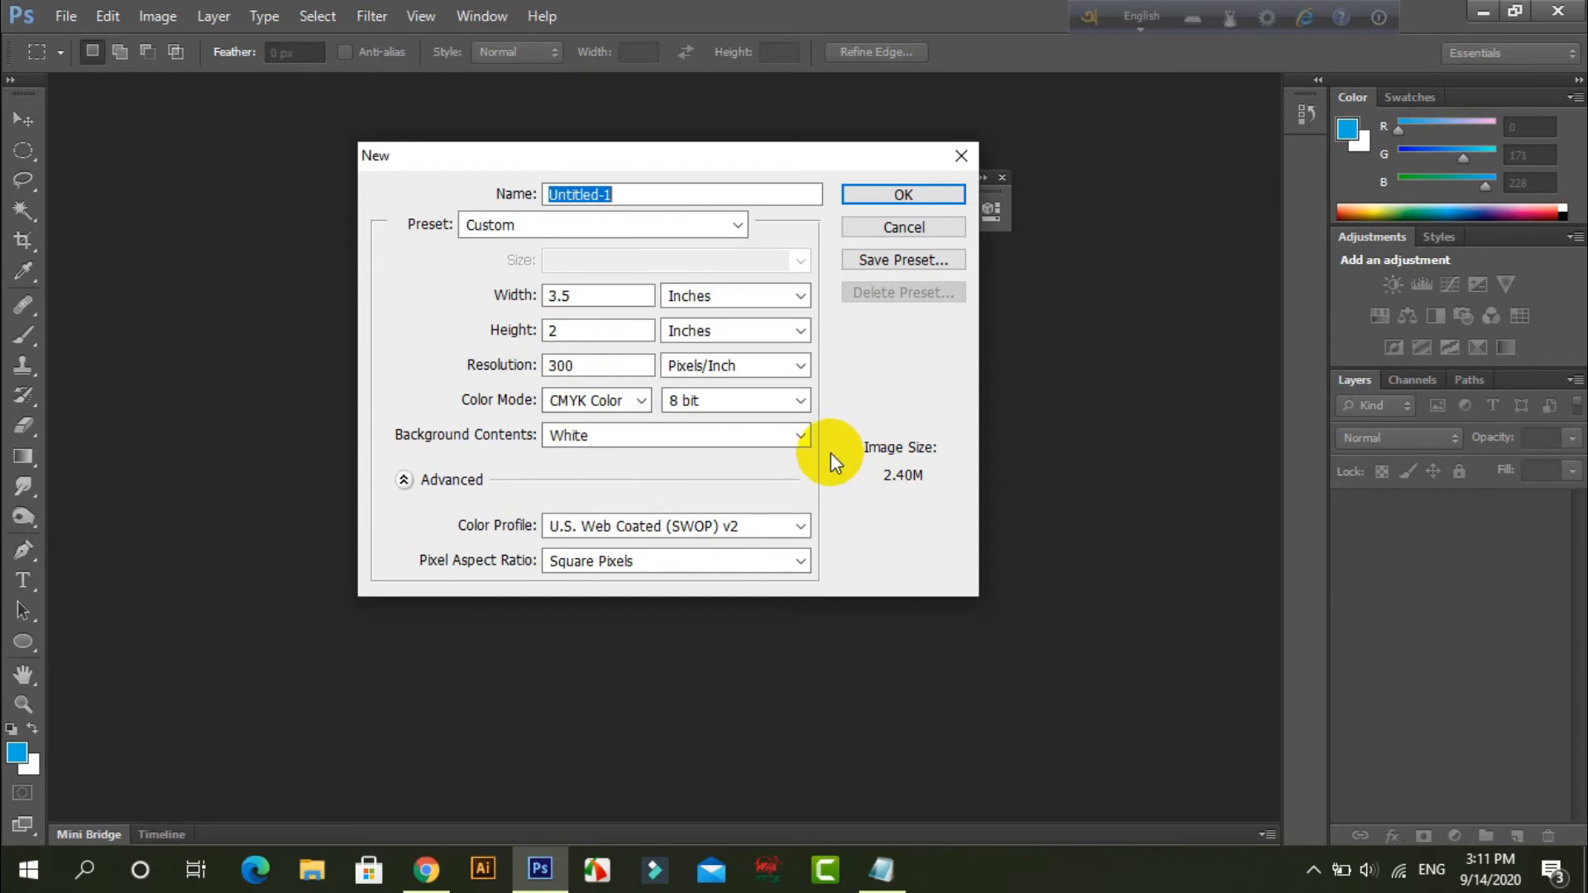
click(887, 195)
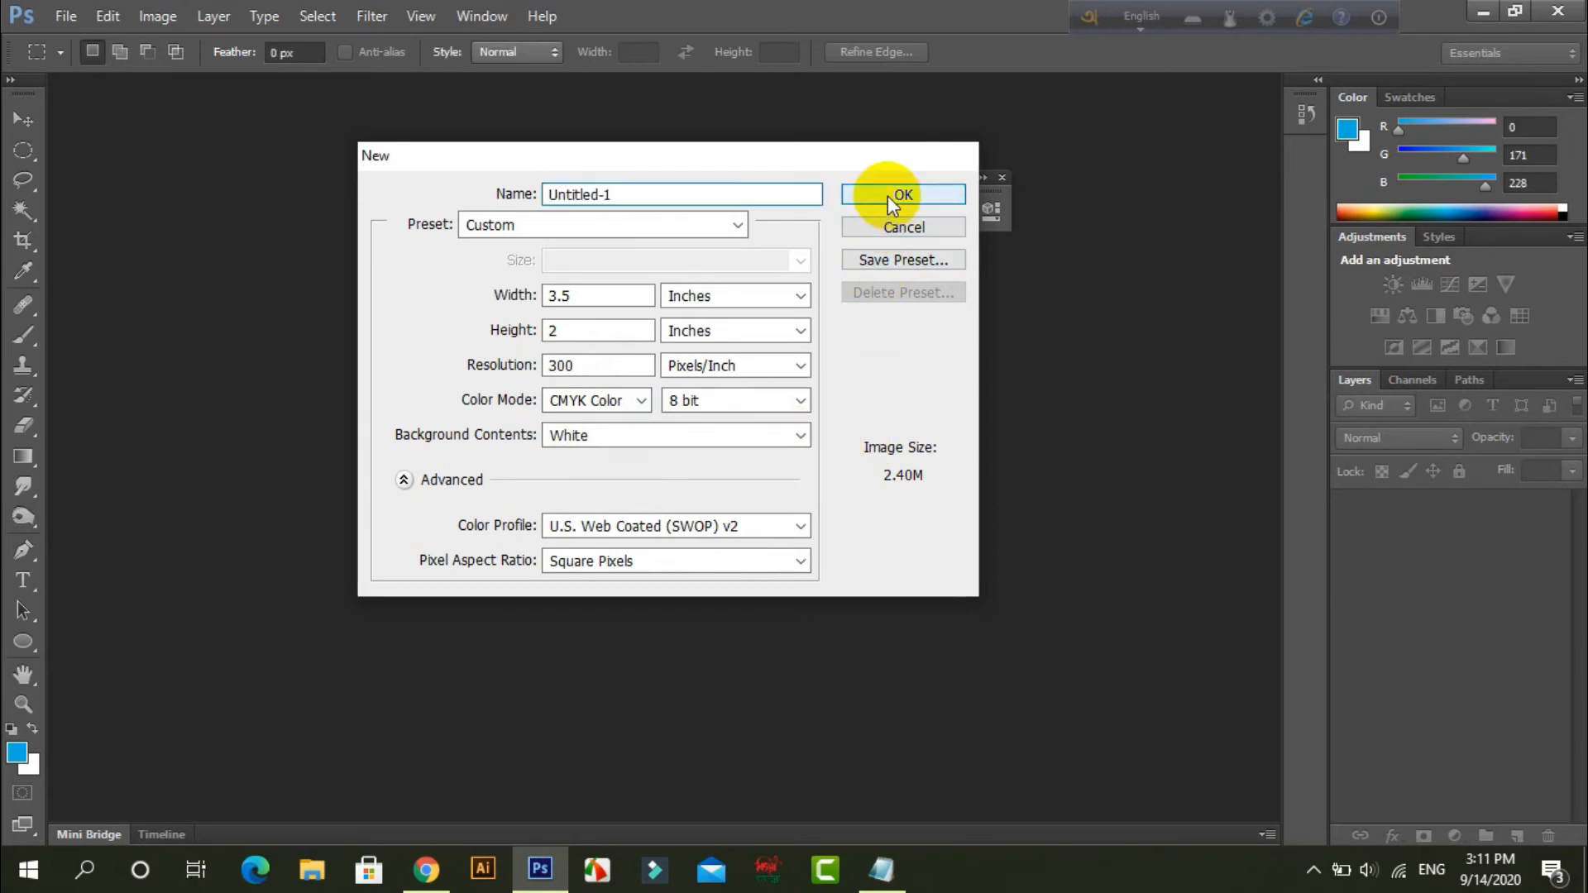
click(886, 195)
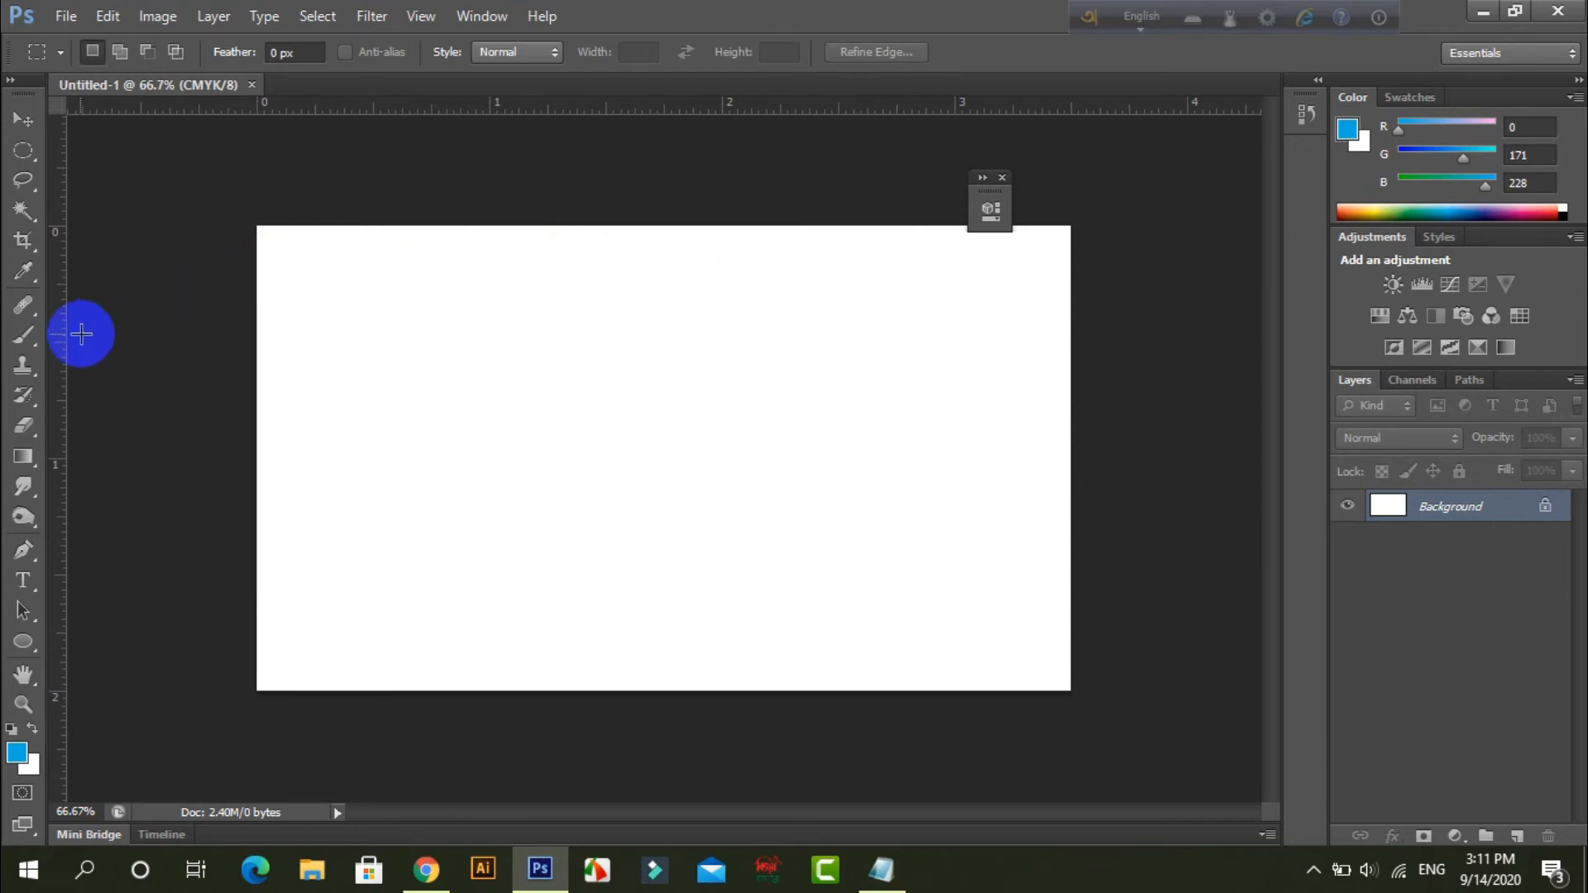
Place guides along all four edges of the 3.5 x 2 inch canvas.
drag(57, 340, 255, 380)
drag(449, 108, 460, 230)
drag(64, 353, 1071, 414)
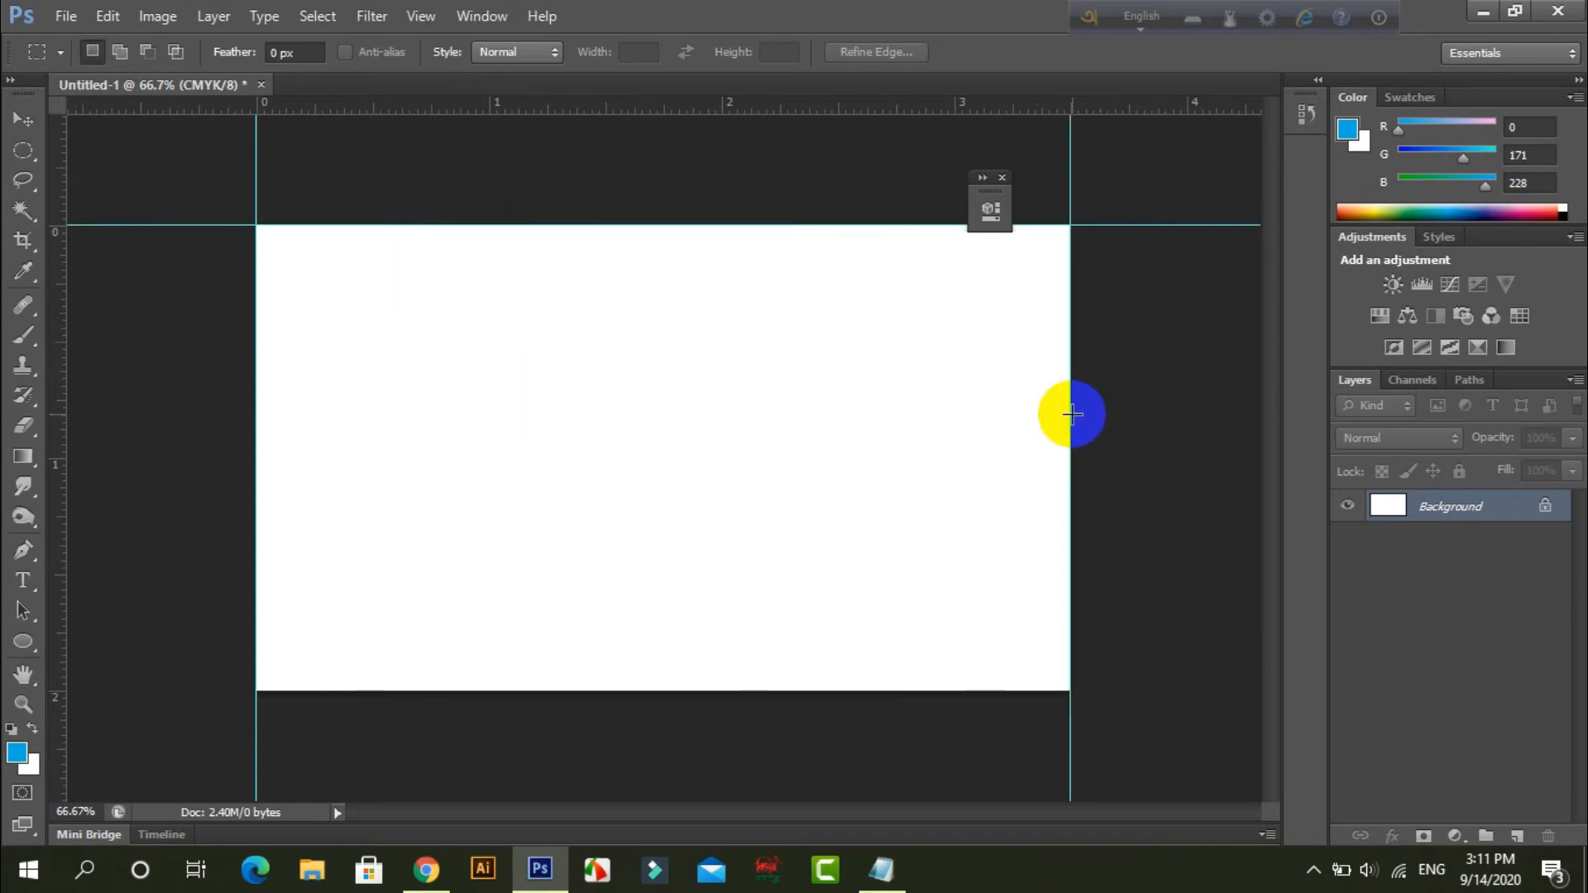
drag(638, 113, 677, 694)
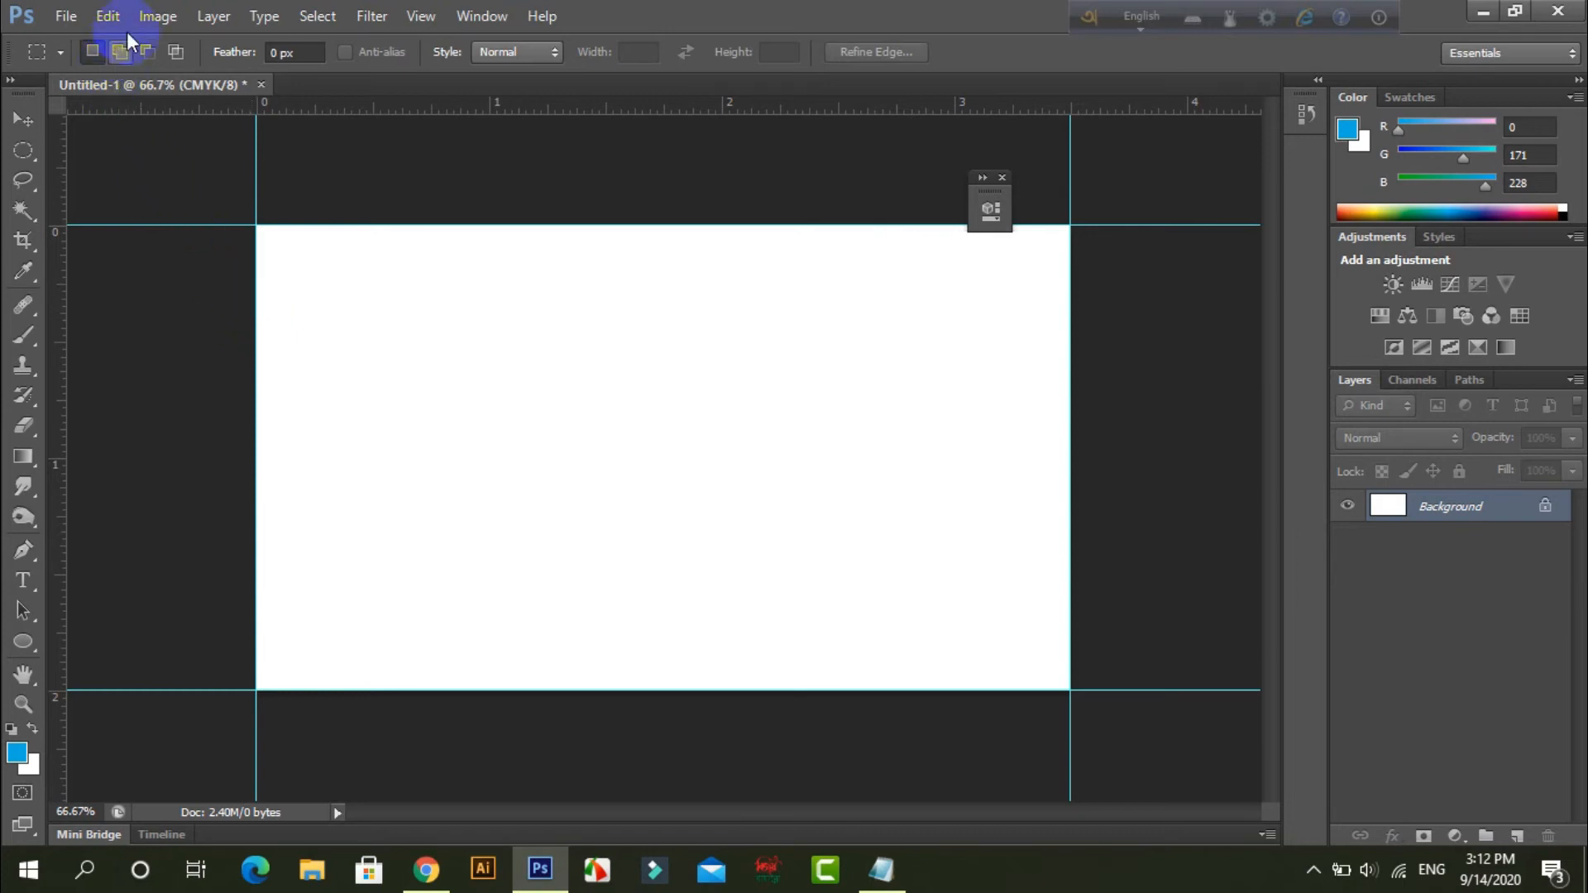
Check the bleed diagram in Chrome and reduce Photoshop's canvas by 0.25 inches in width and height, relative and centred, accepting the clipping.
click(157, 19)
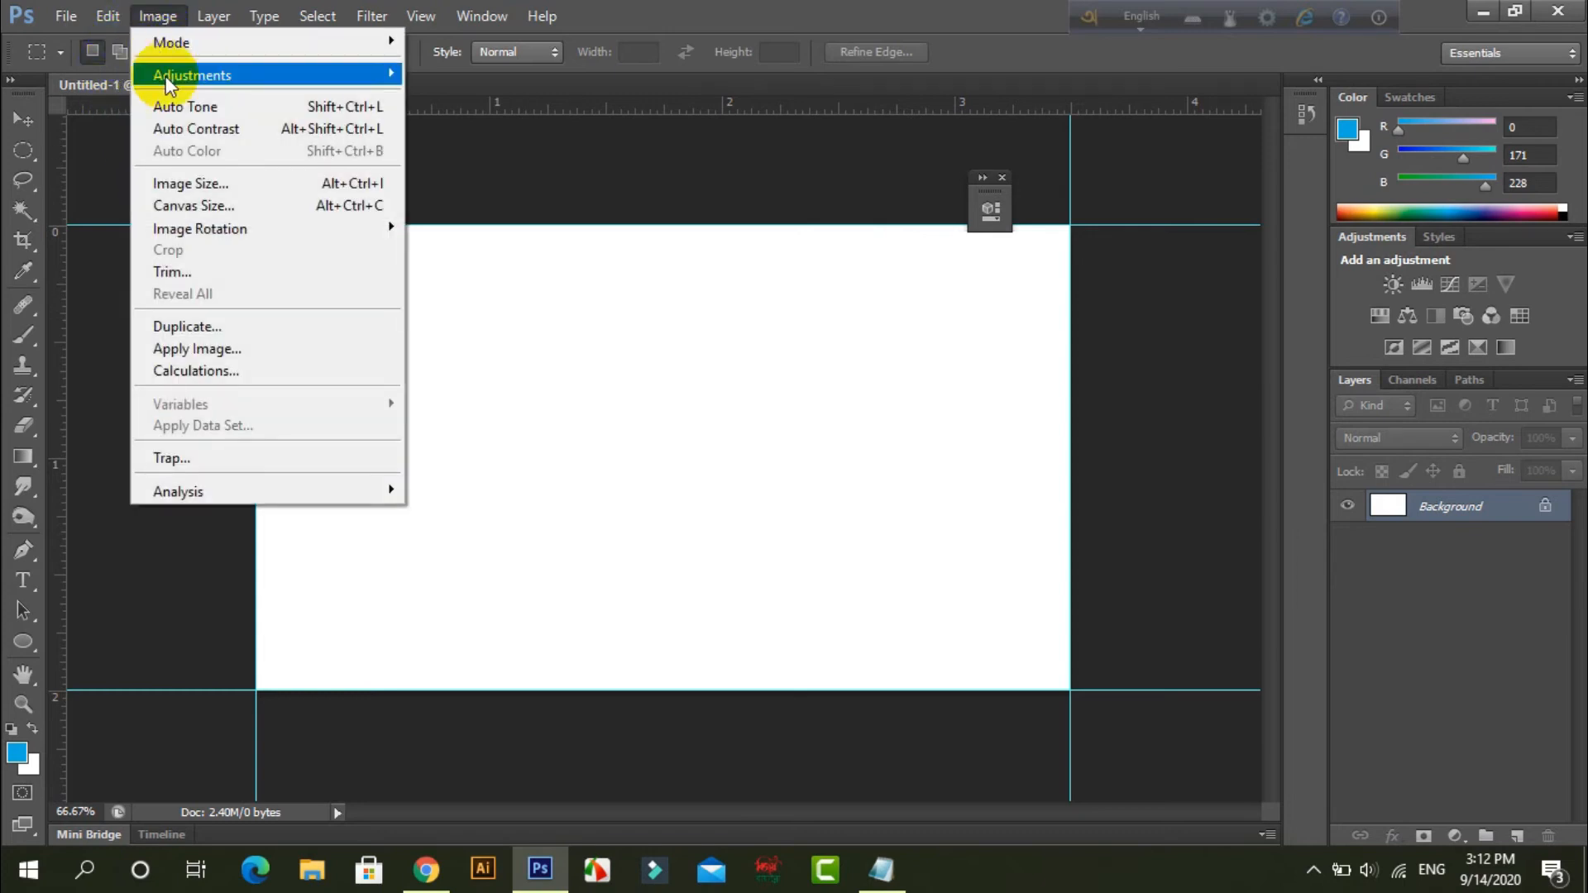
click(172, 208)
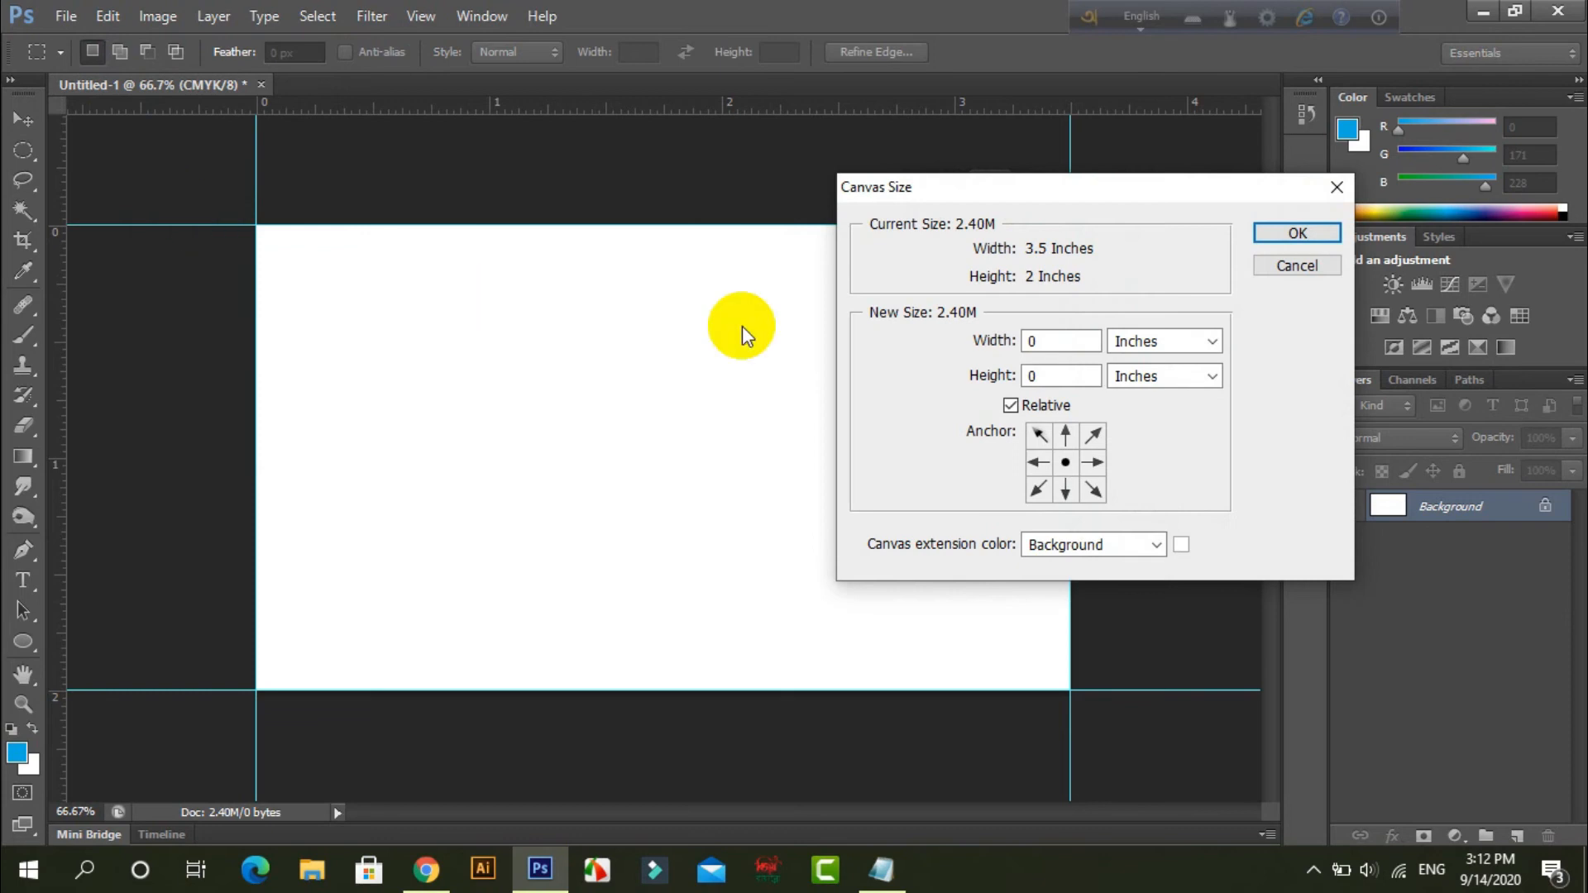
click(425, 873)
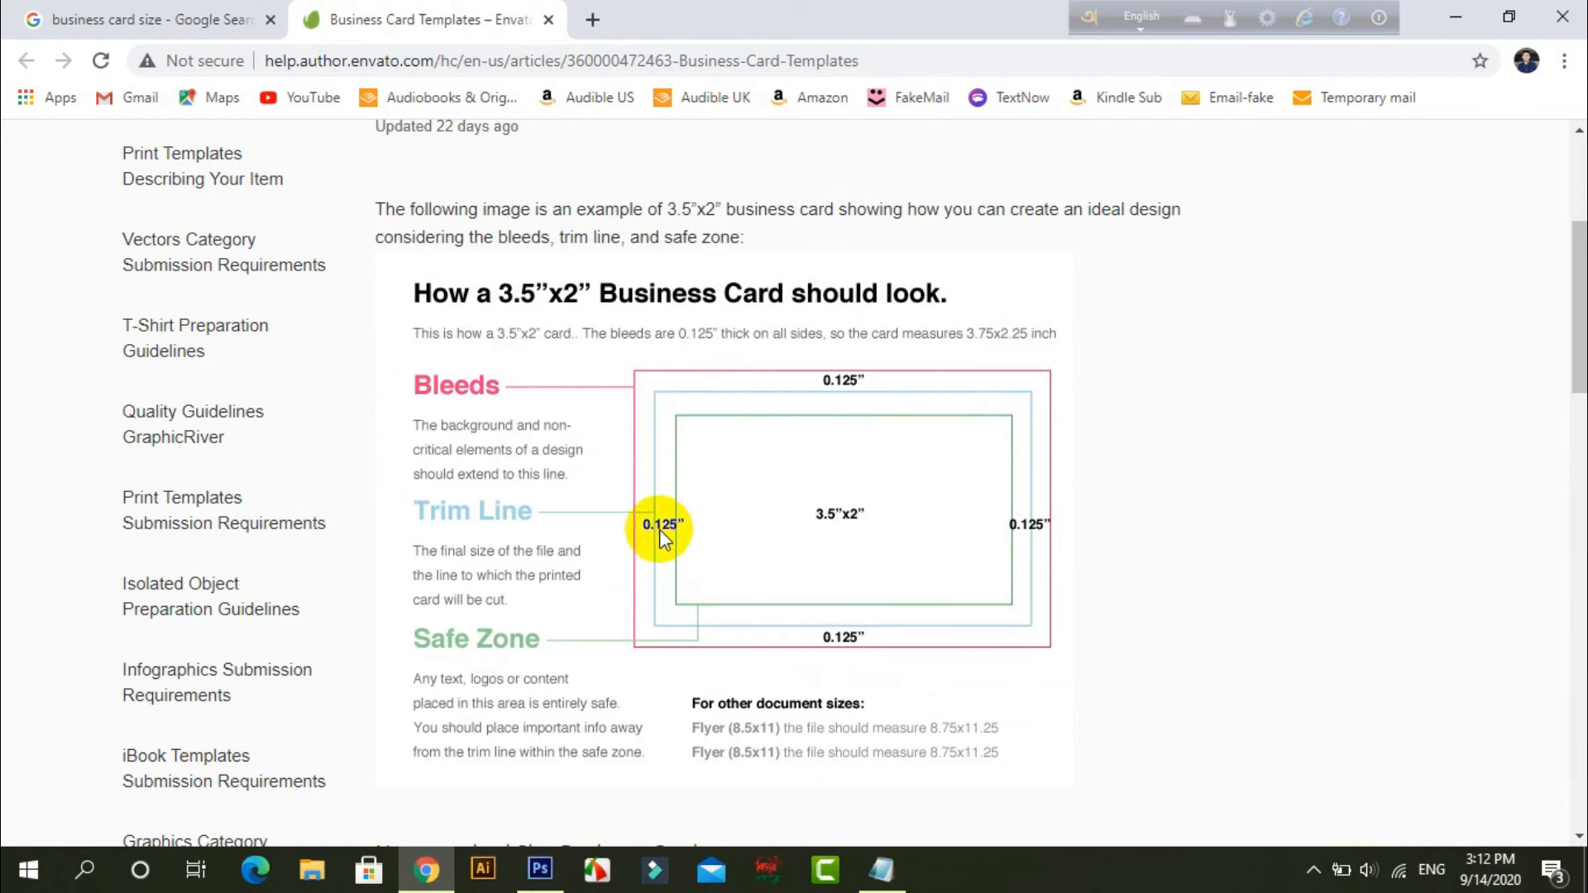
click(538, 866)
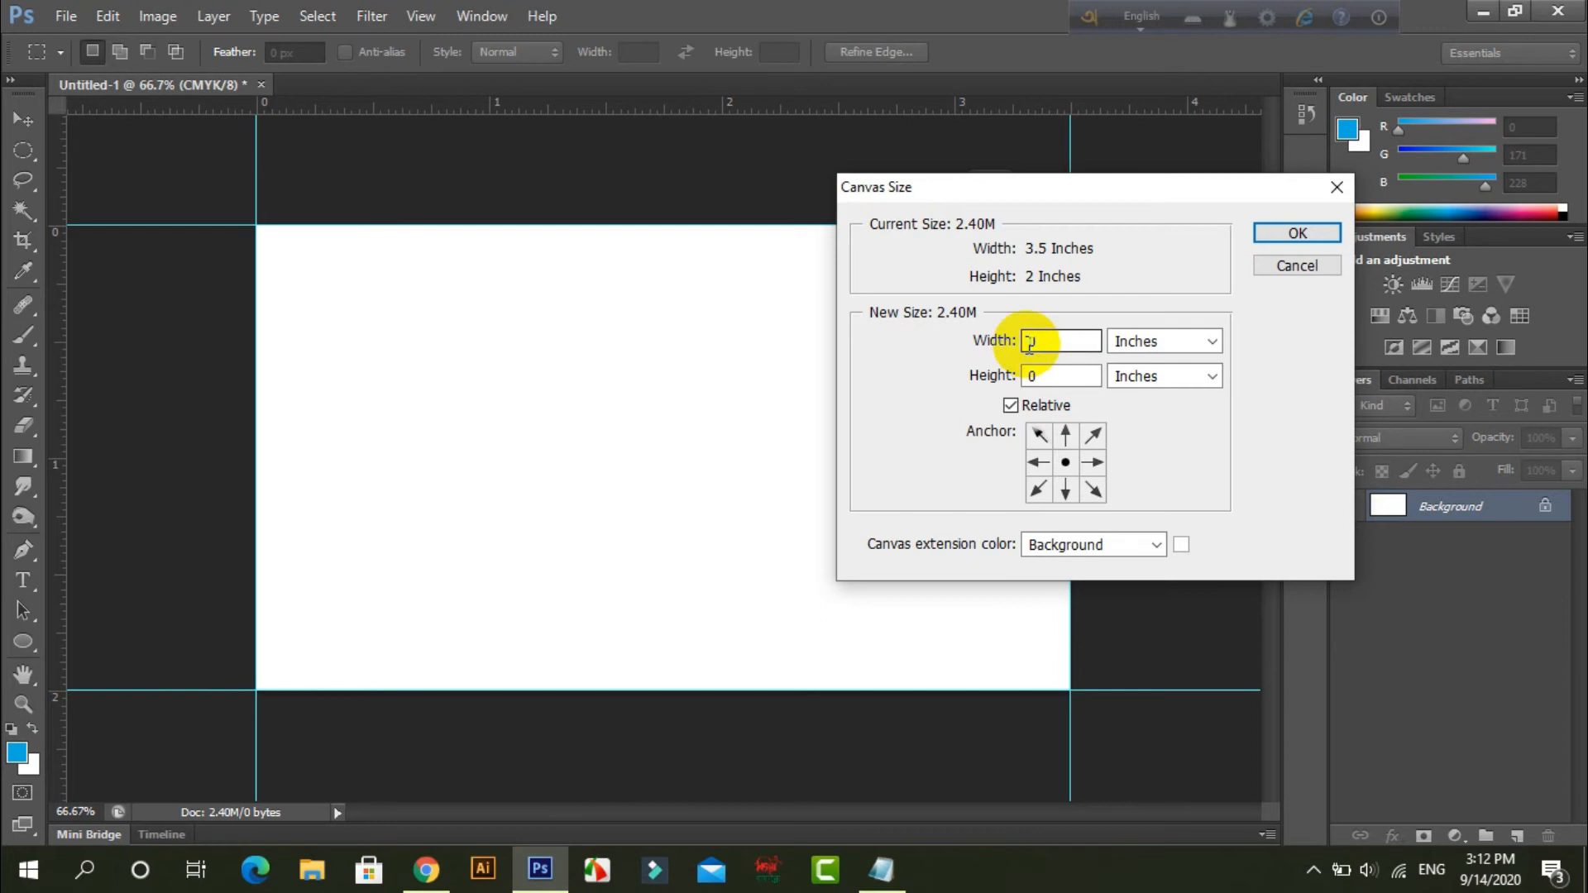
click(1062, 343)
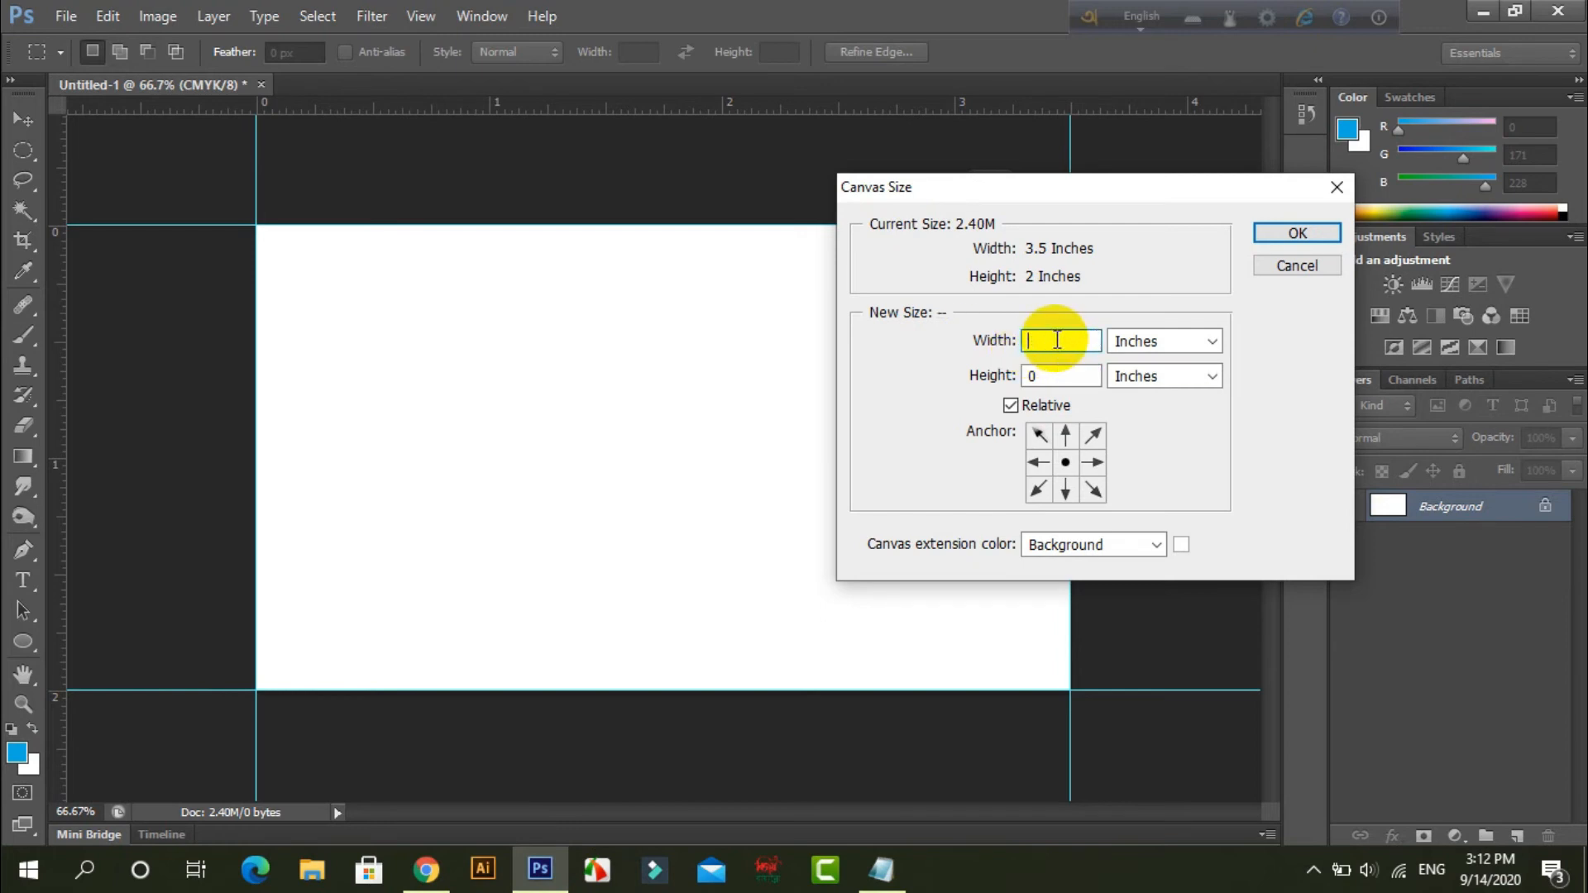
text(-.25)
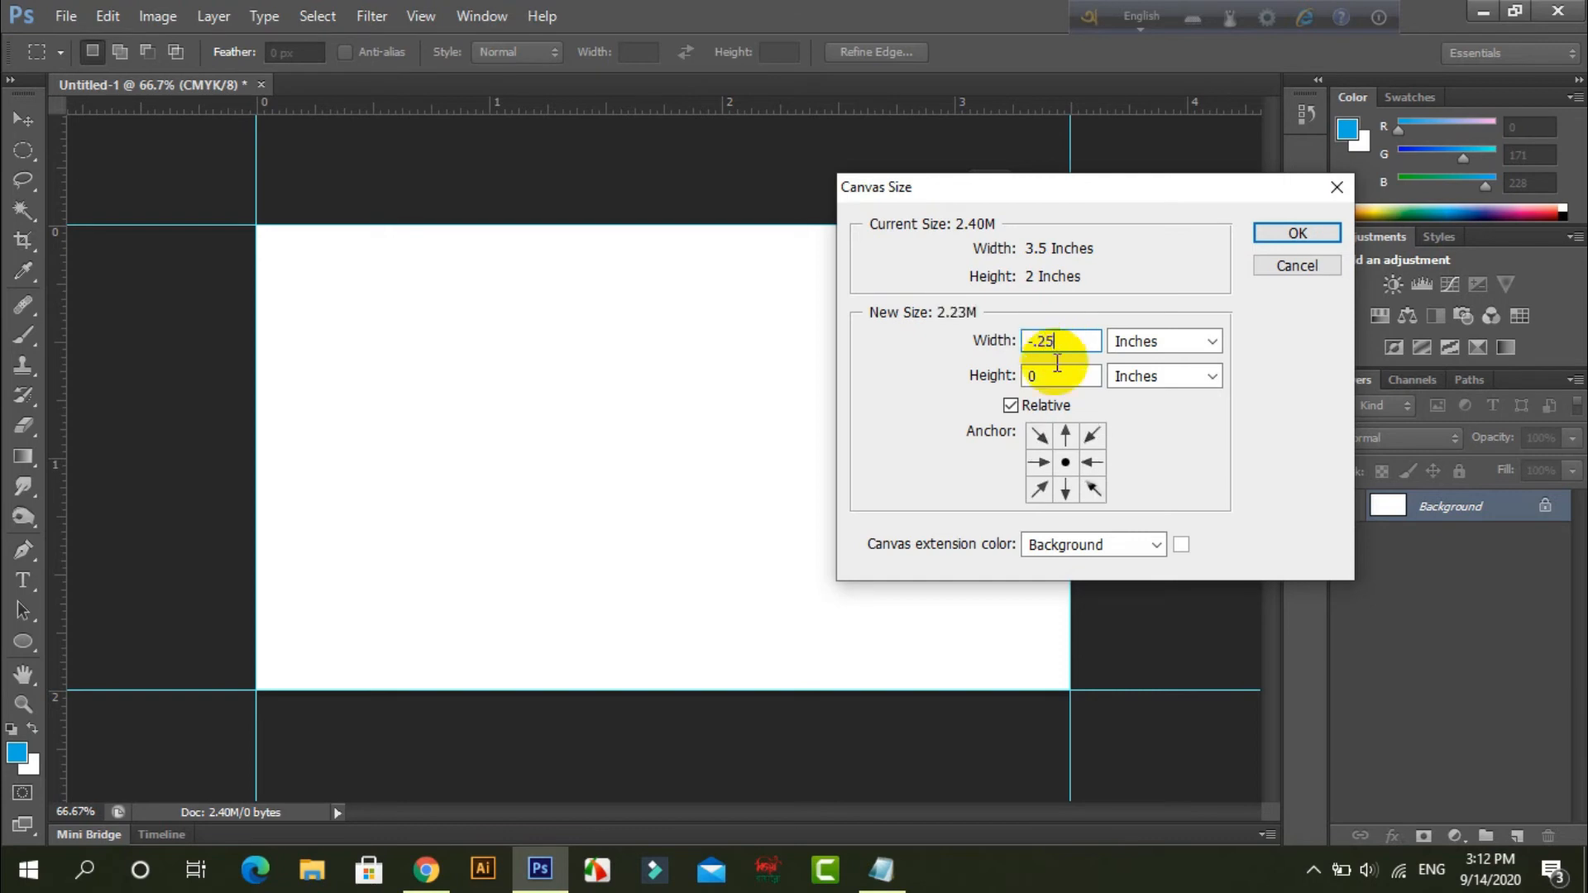
double_click(1026, 377)
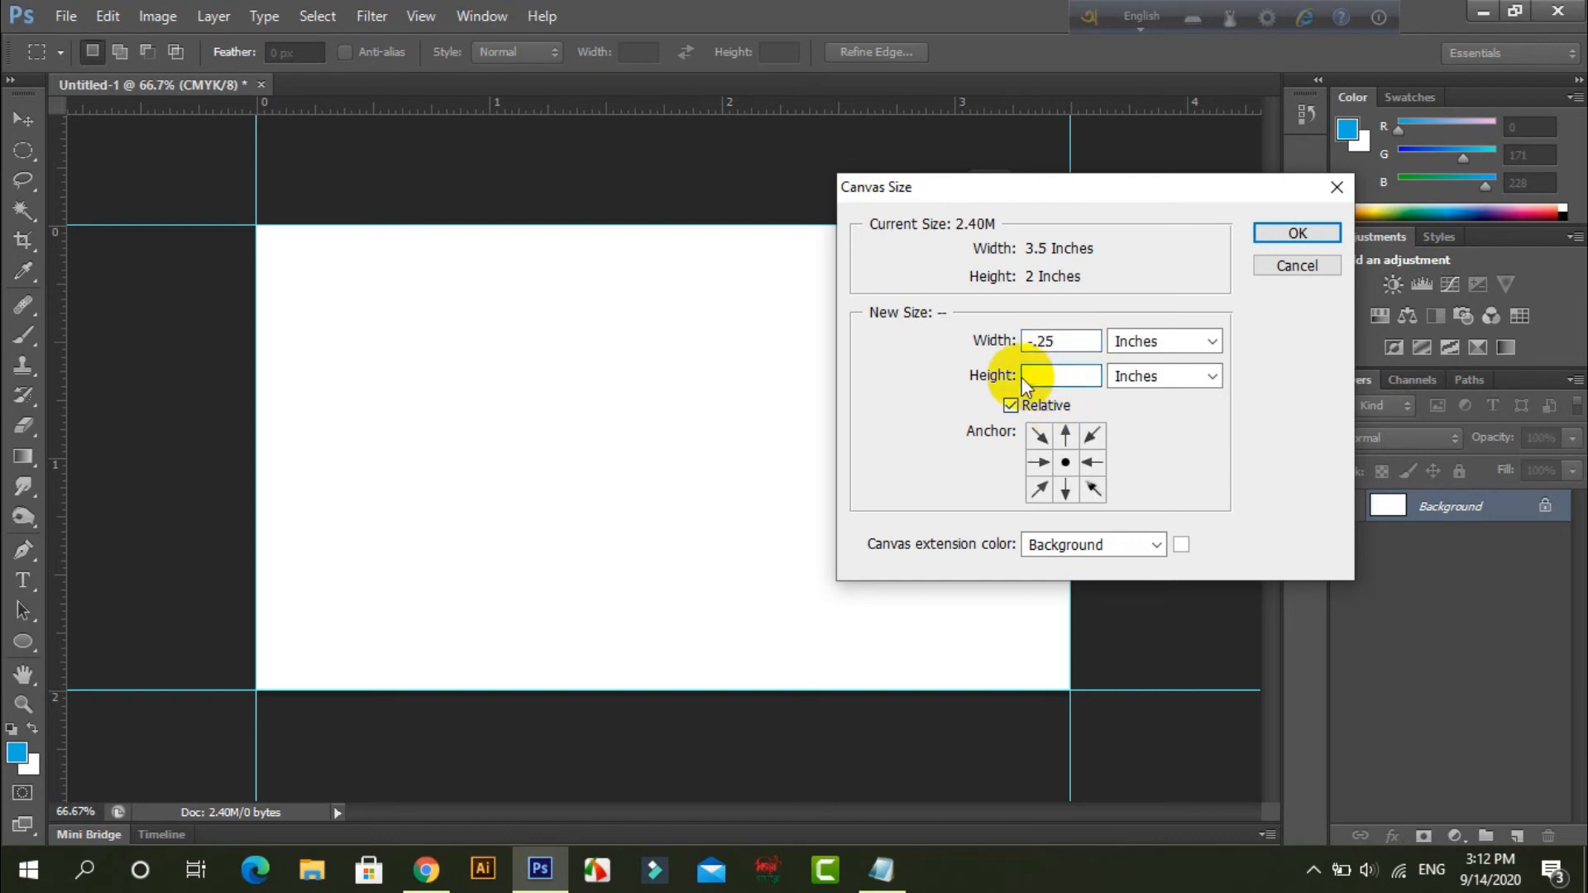
text(-.25)
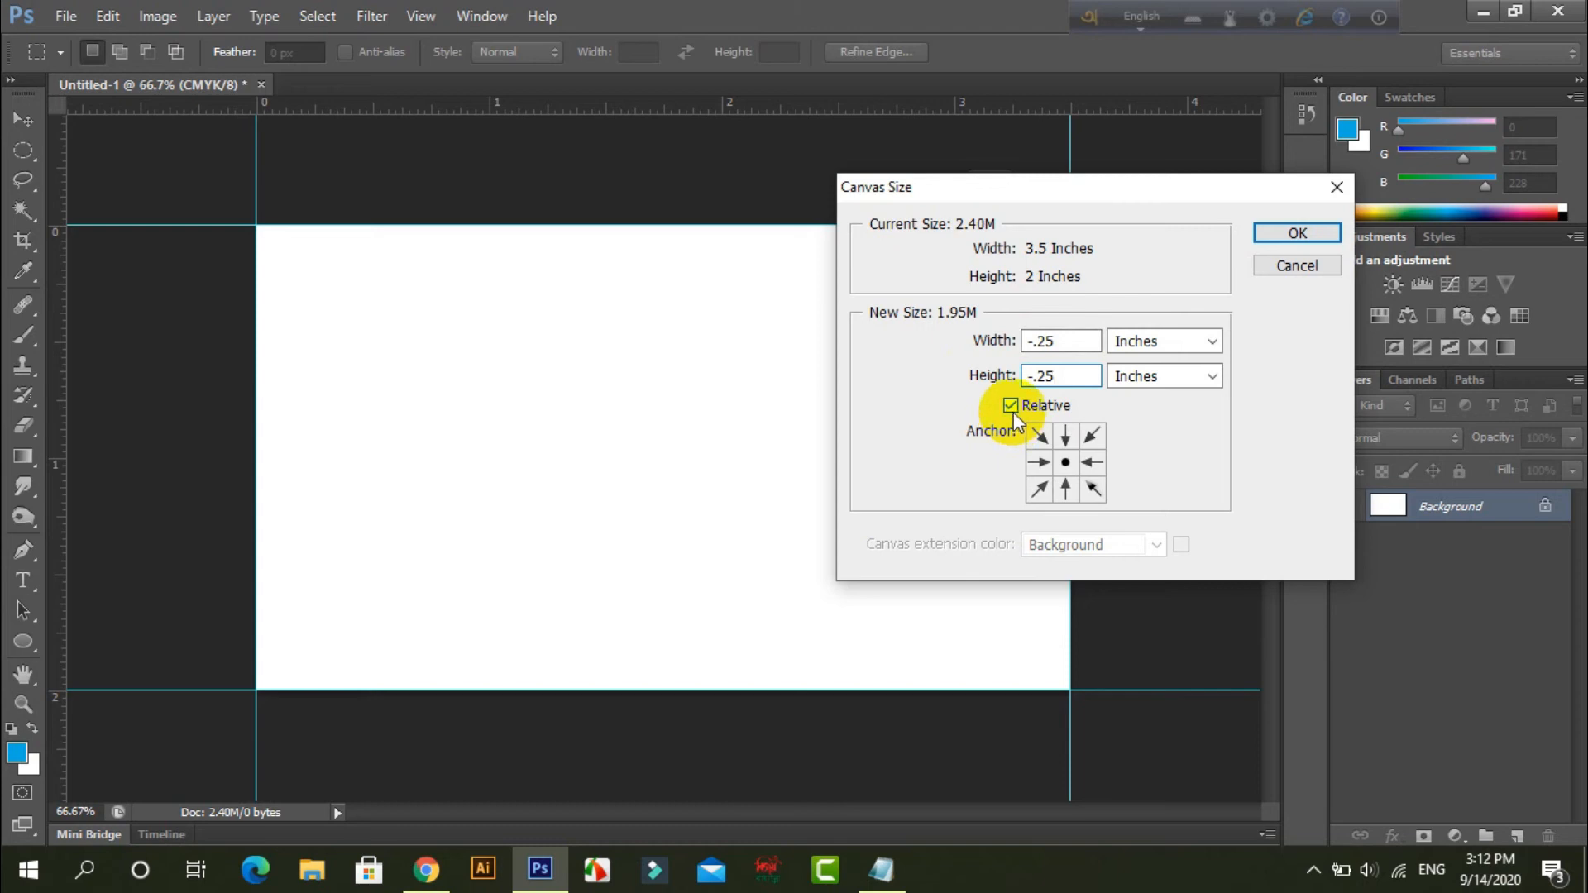
click(1012, 407)
click(1012, 407)
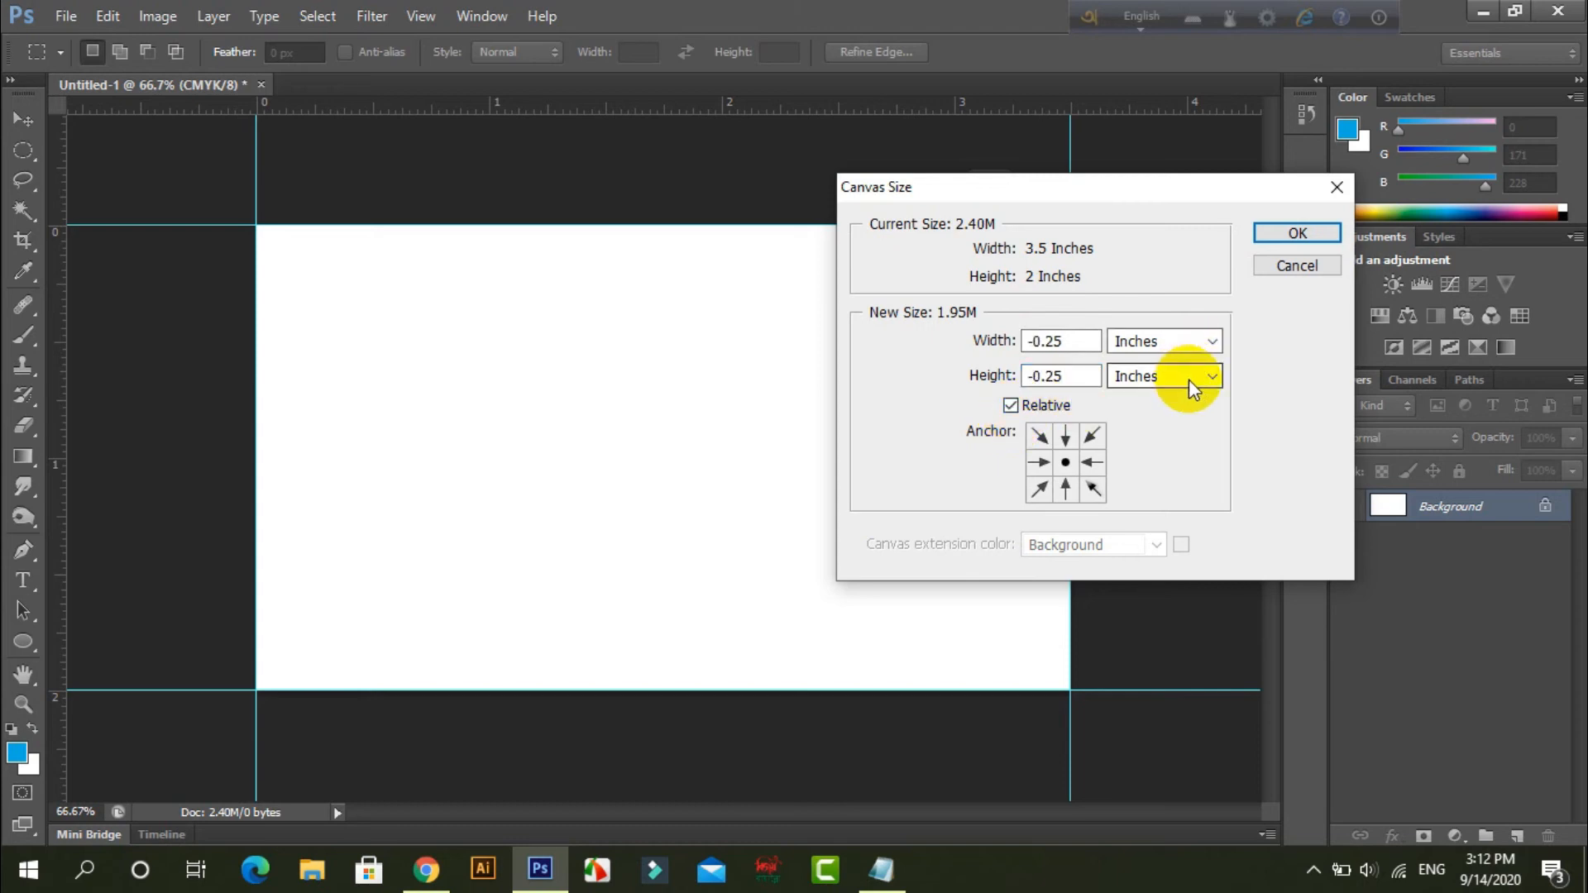
click(1285, 236)
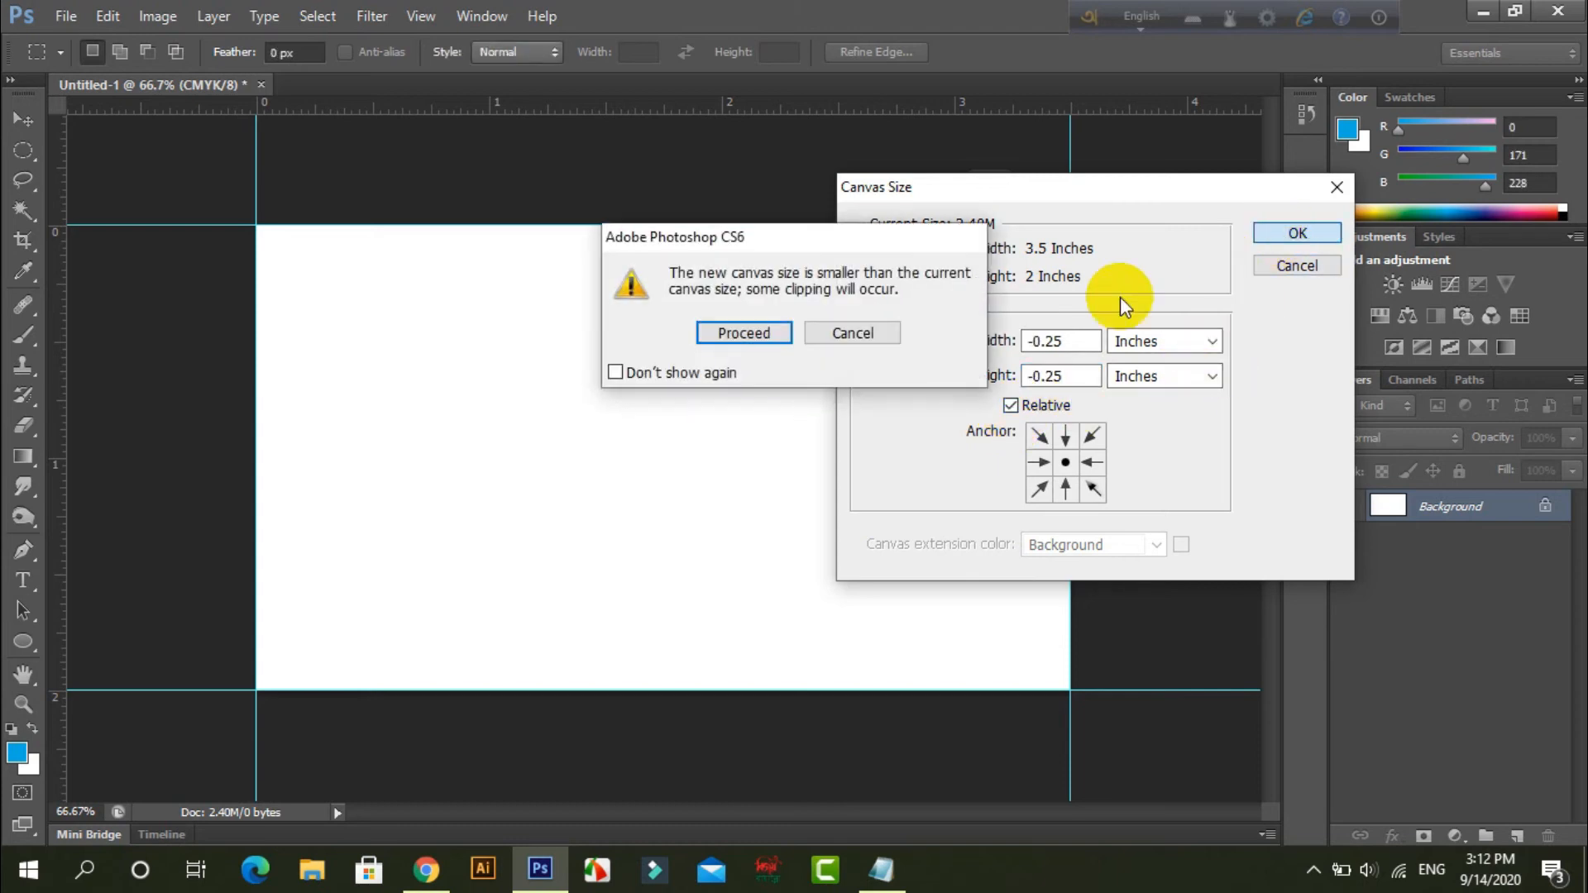
click(783, 352)
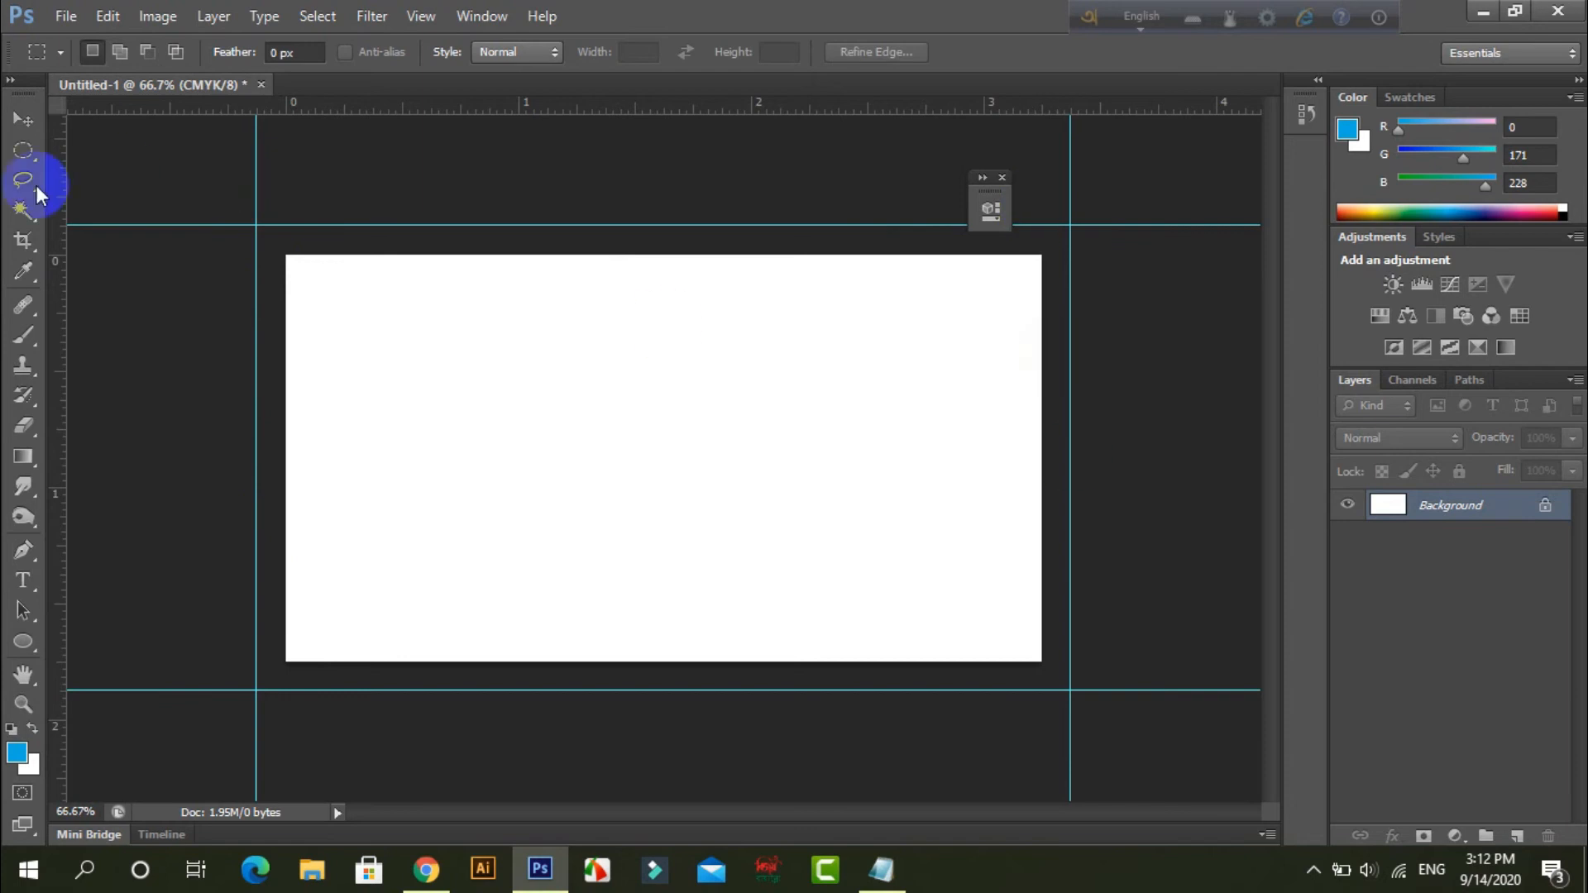
Add four guides along the edges of the reduced canvas to mark the safe zone.
drag(61, 225, 273, 241)
drag(383, 110, 385, 256)
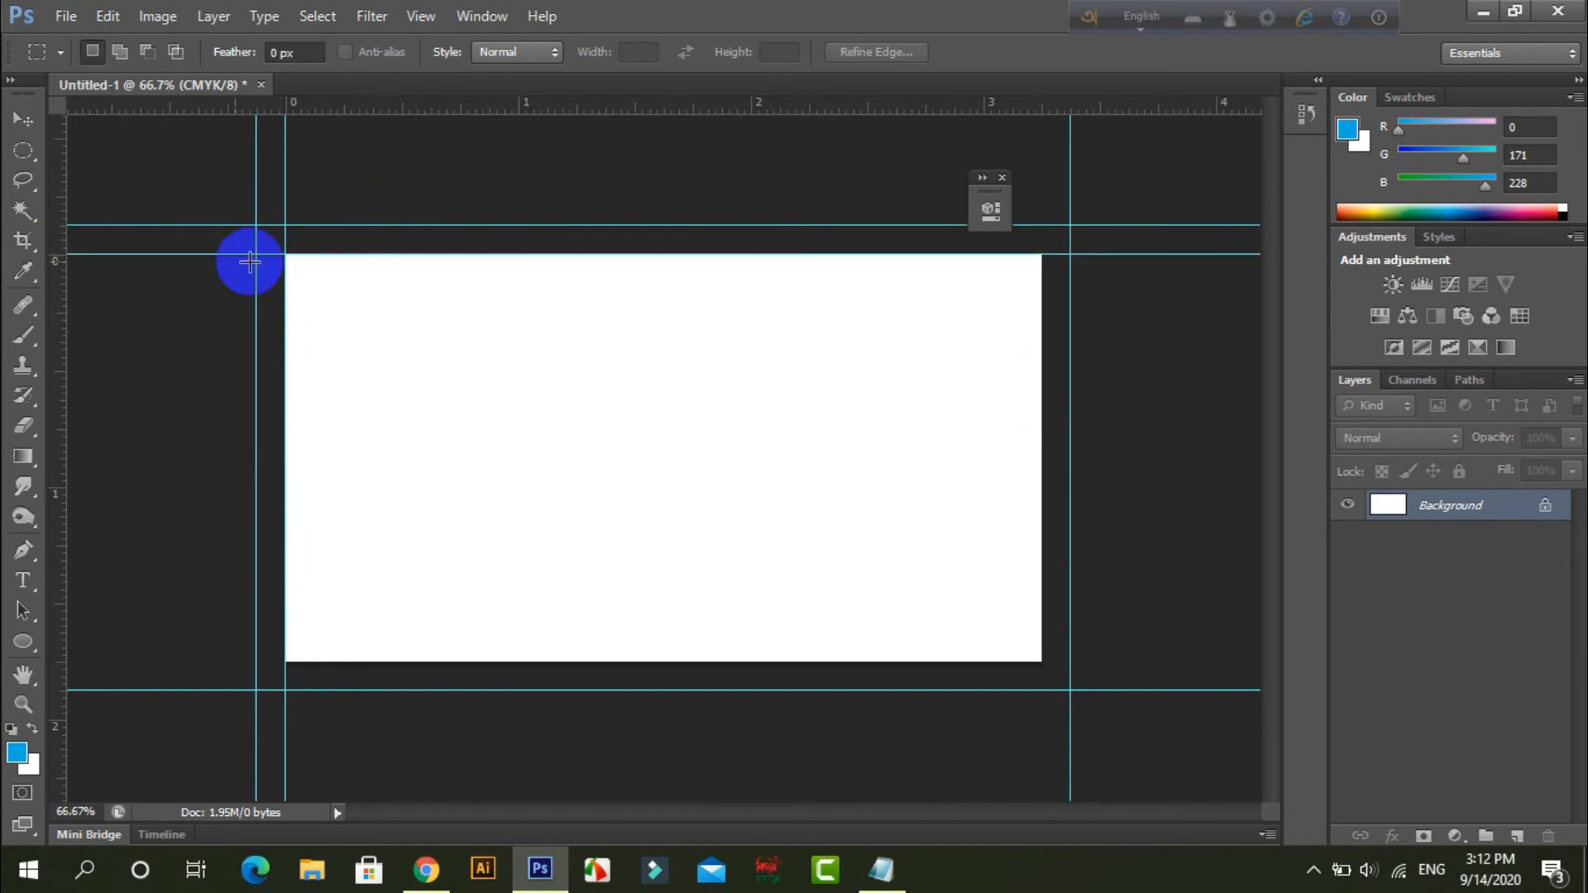
drag(64, 284, 1042, 289)
drag(651, 103, 698, 661)
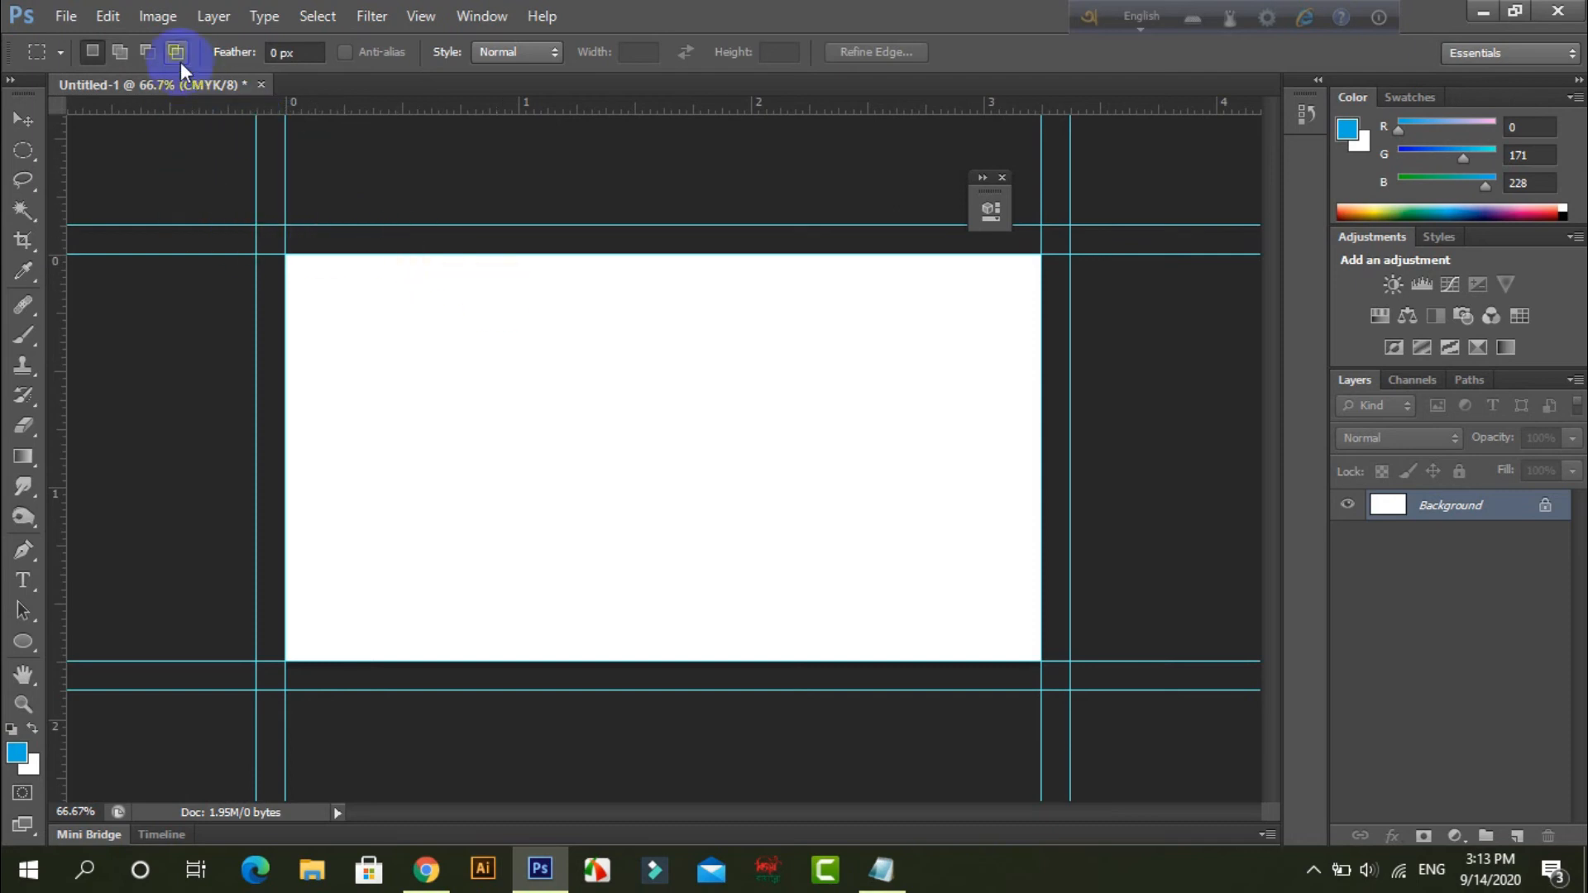
Enlarge the canvas relatively by 0.5 inches in both width and height from the centre, using the background extension color.
click(158, 17)
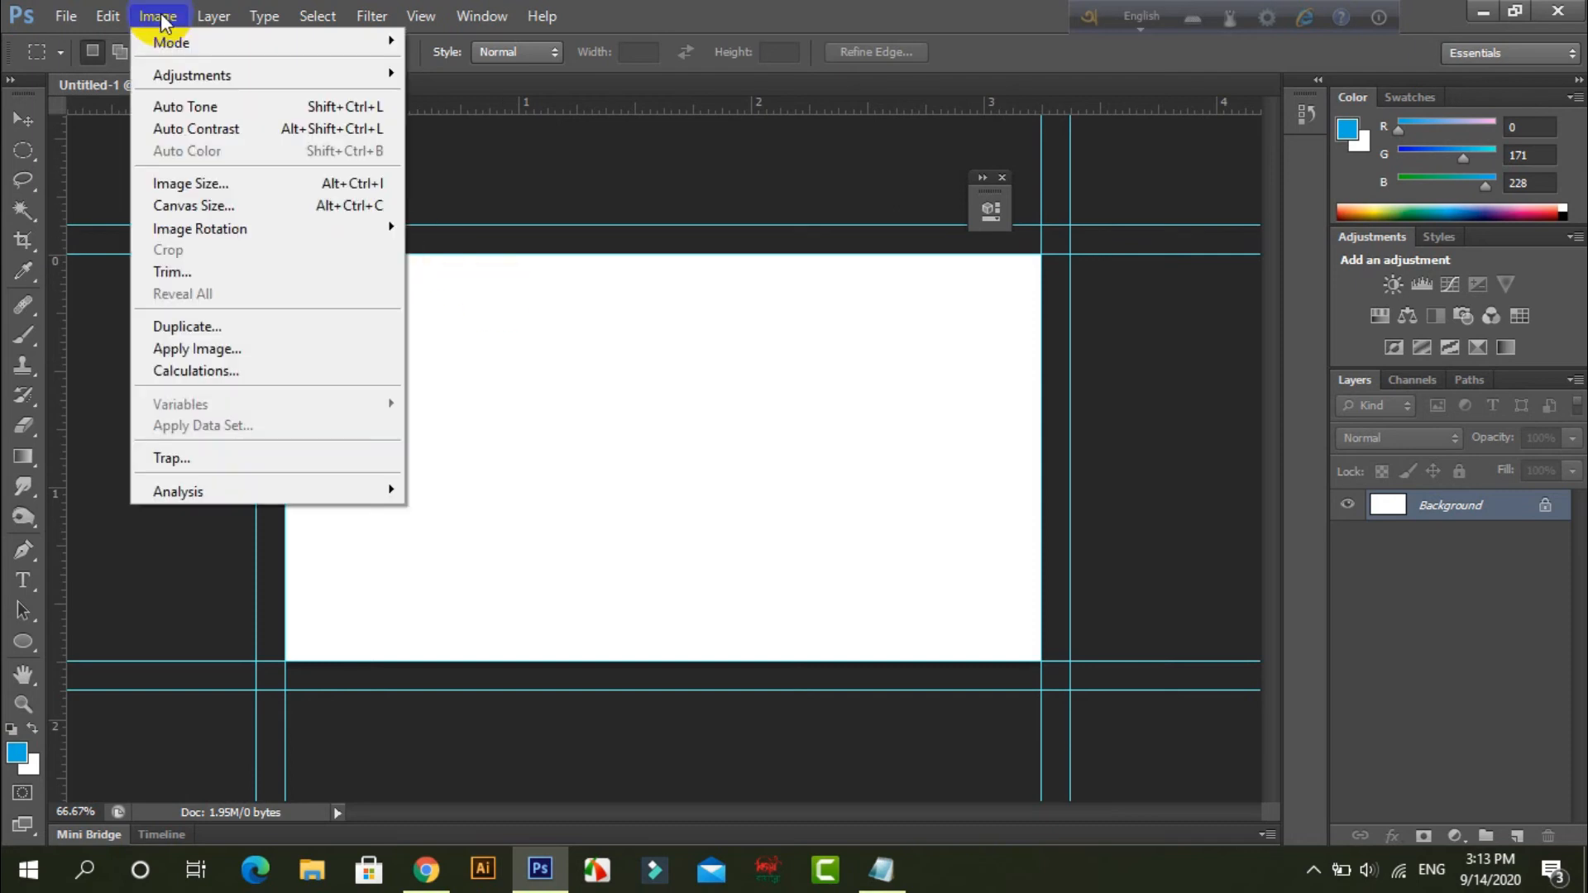
click(189, 205)
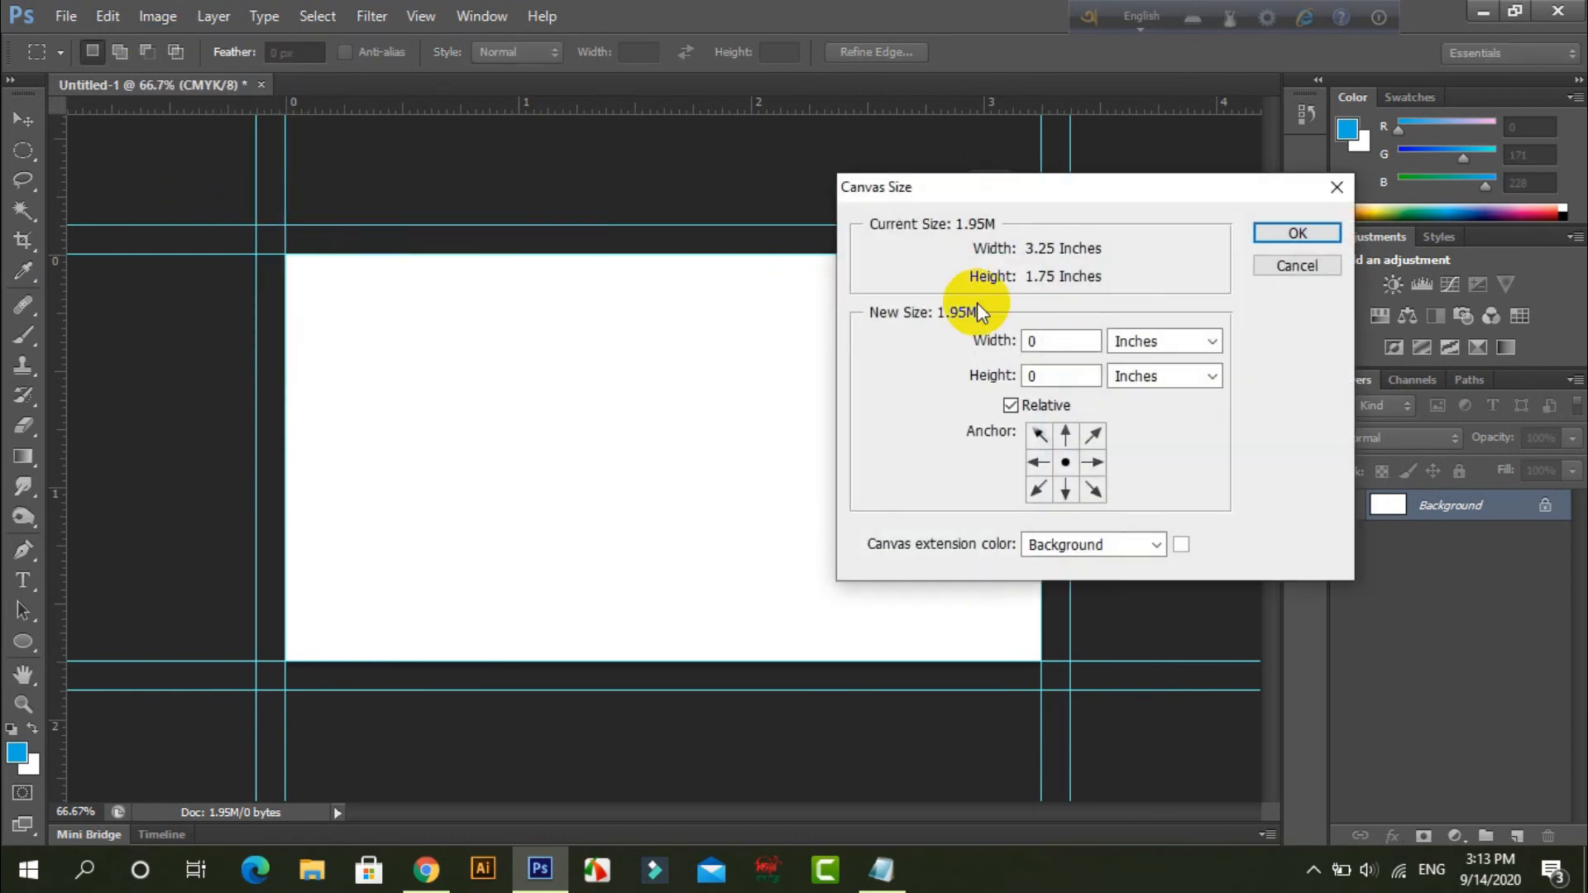
double_click(1034, 342)
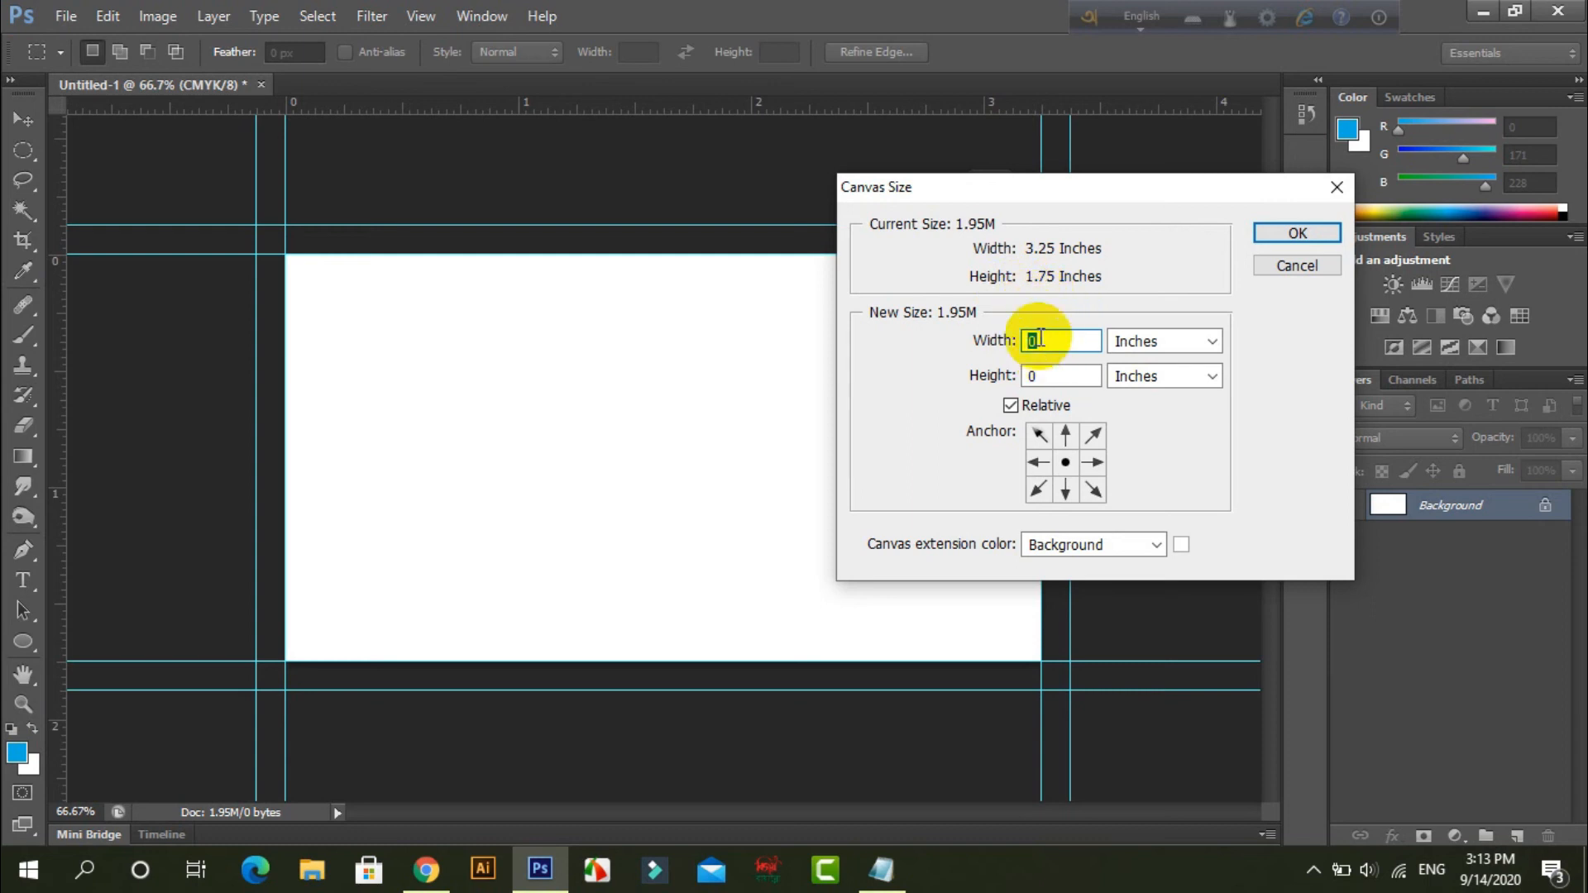
key(BackSpace)
text(.5)
click(1058, 380)
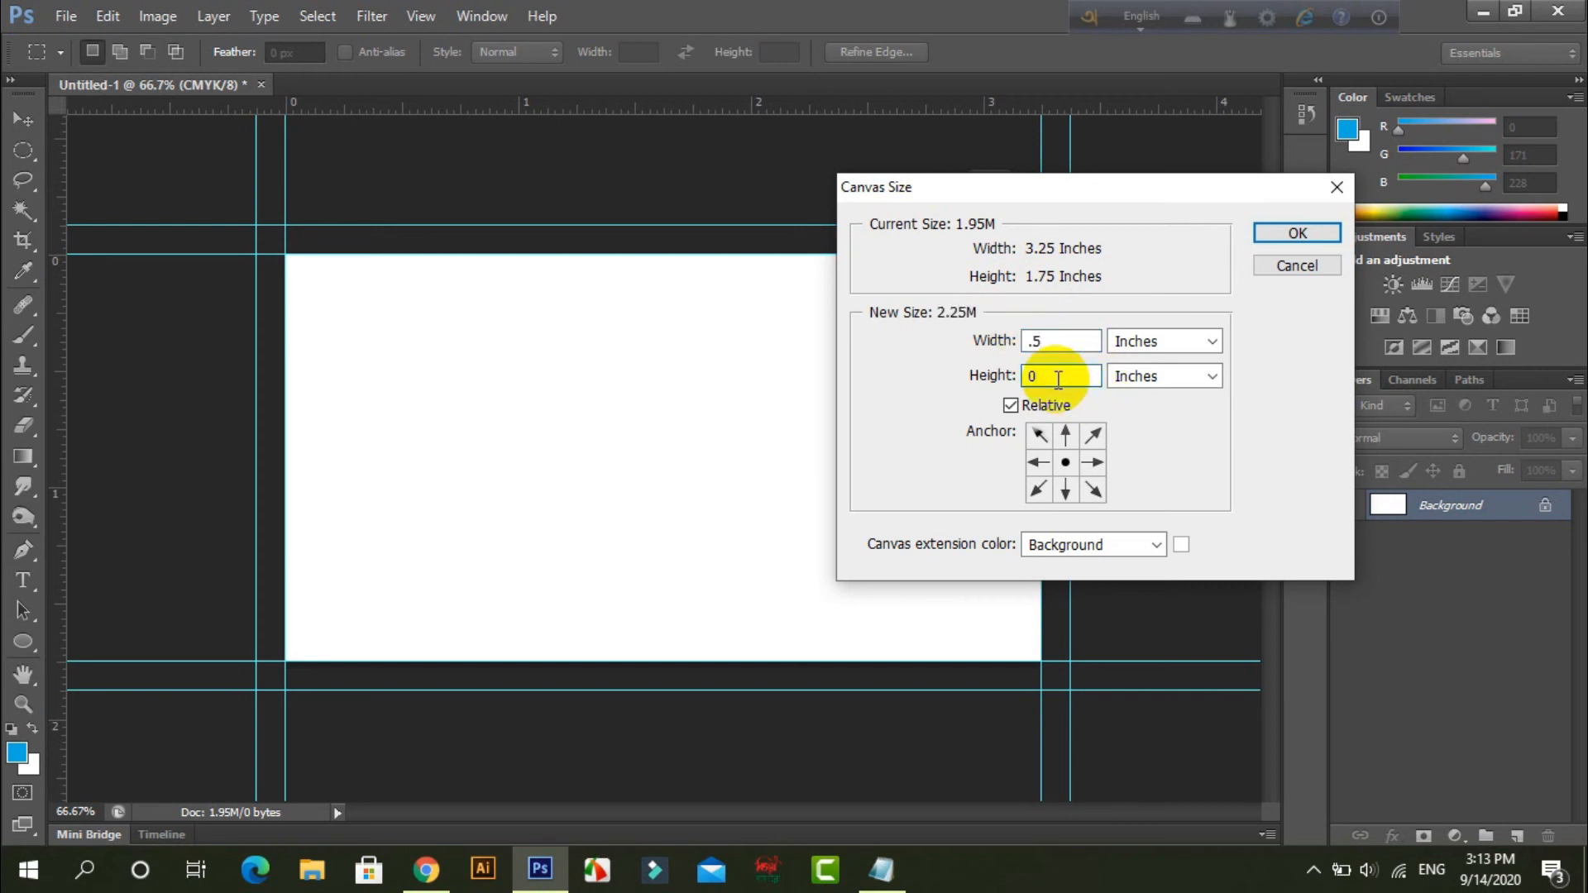
text(.5)
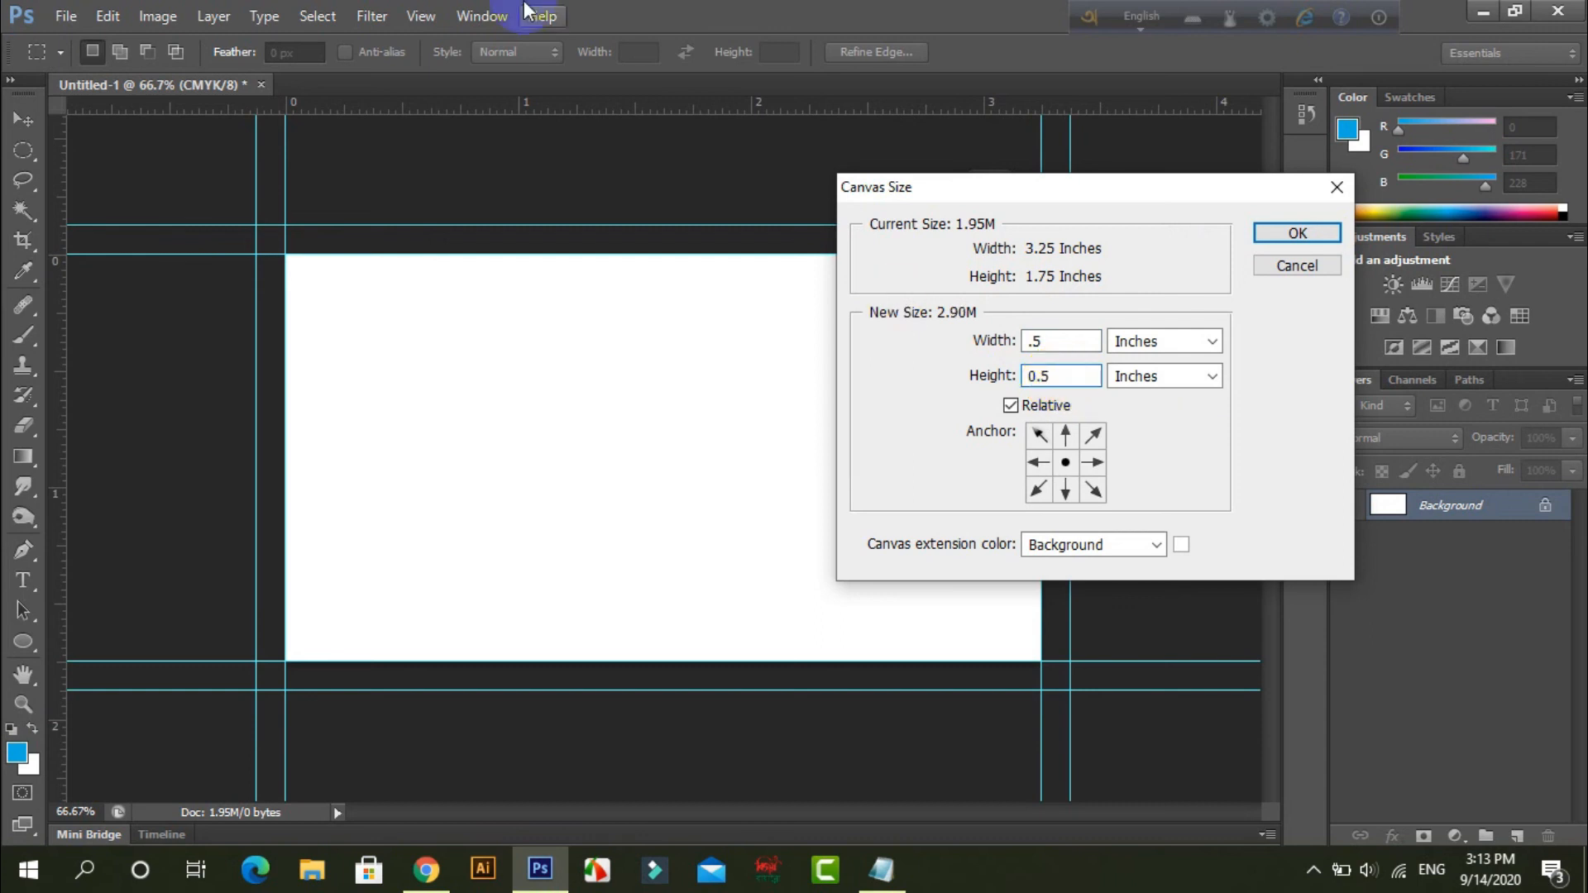
click(1297, 235)
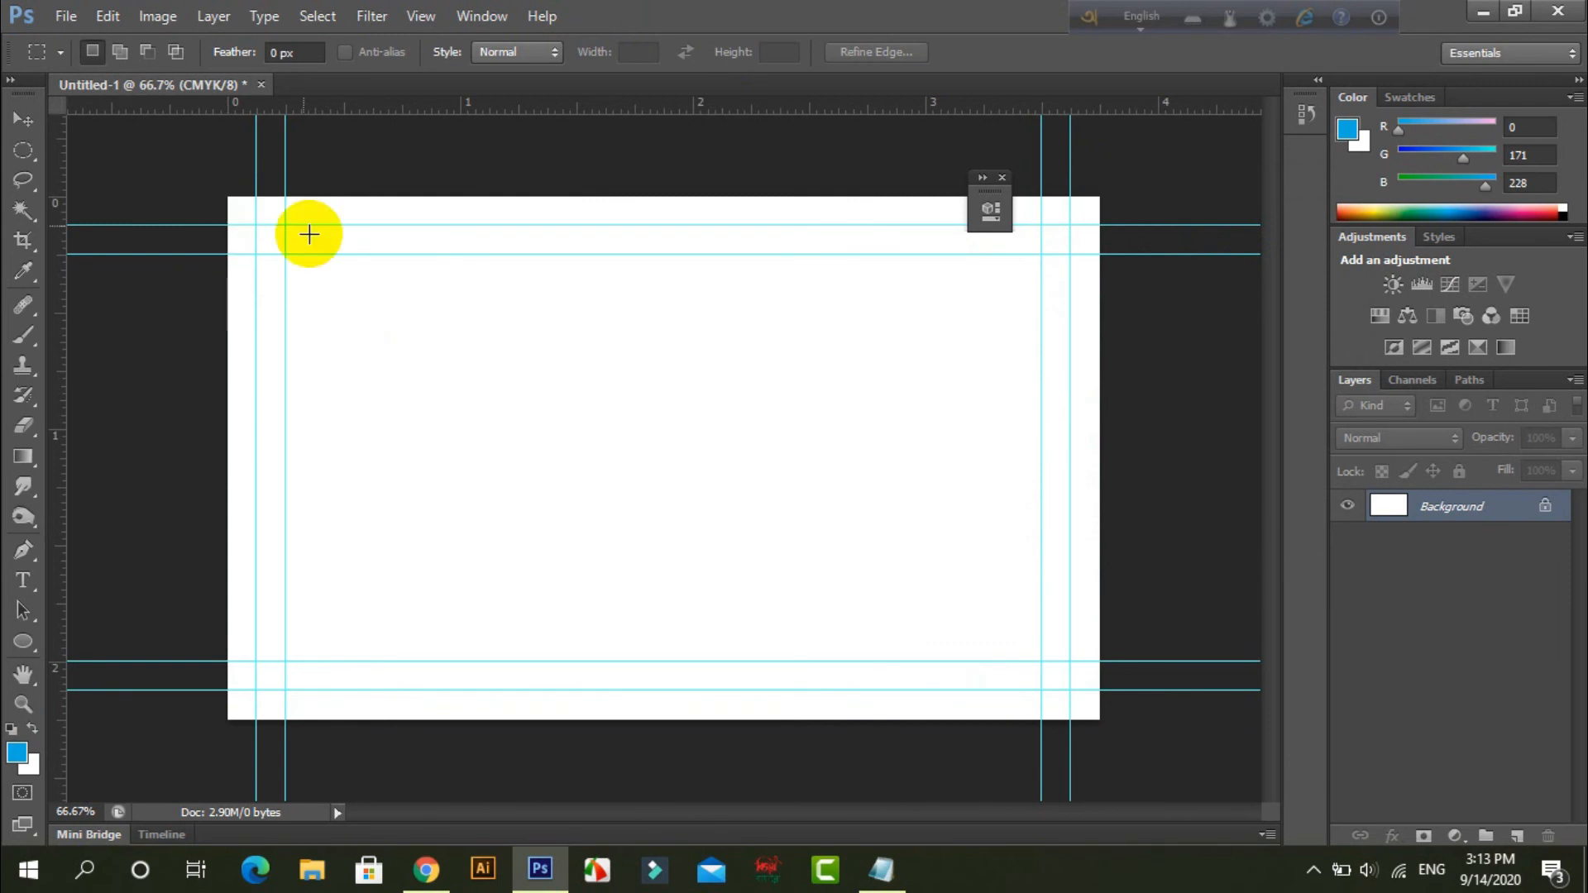
Place four guides along the outer edges of the enlarged canvas to mark the bleed boundary.
drag(61, 160, 234, 195)
drag(341, 107, 345, 192)
drag(100, 193, 1106, 294)
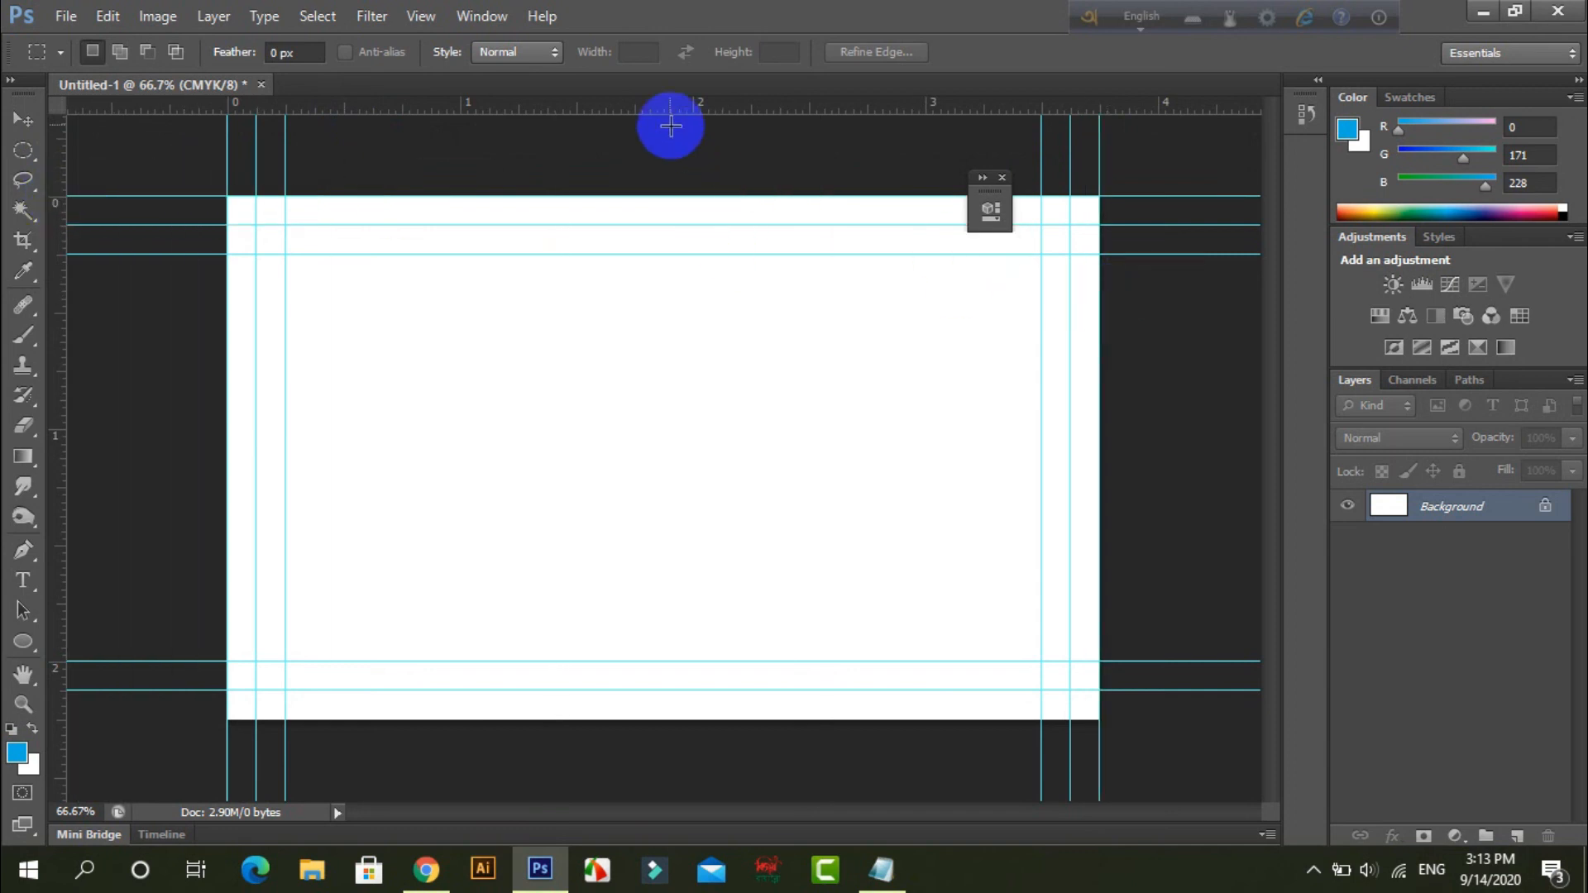
drag(650, 107, 787, 717)
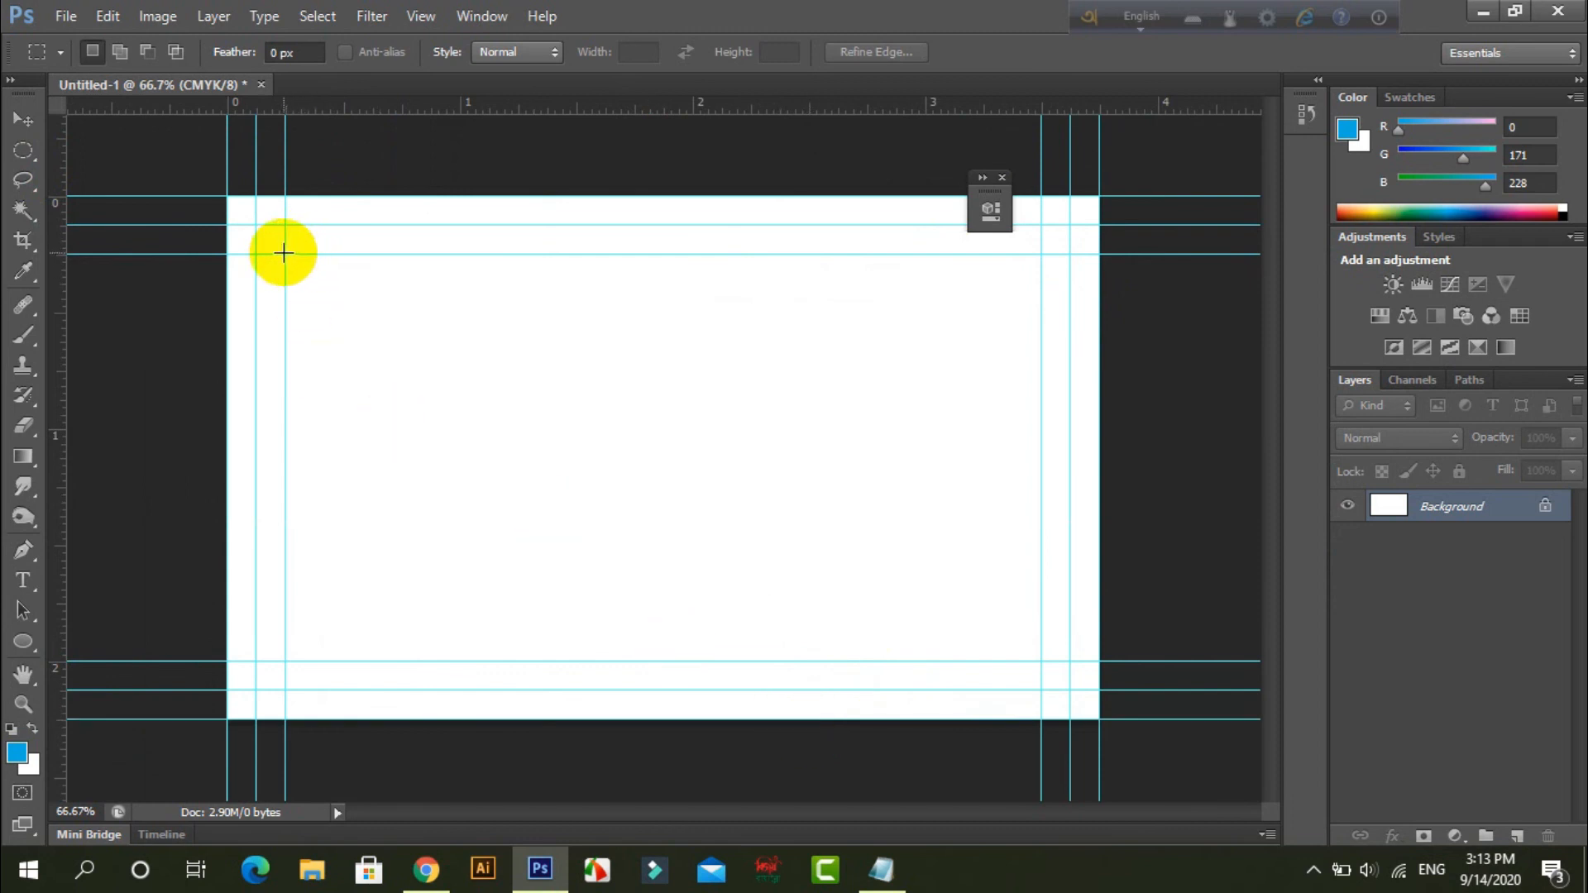
Outline the safe zone, the trim area, the full bleed area and the trim area again with successive rectangular selections.
drag(283, 254, 1043, 657)
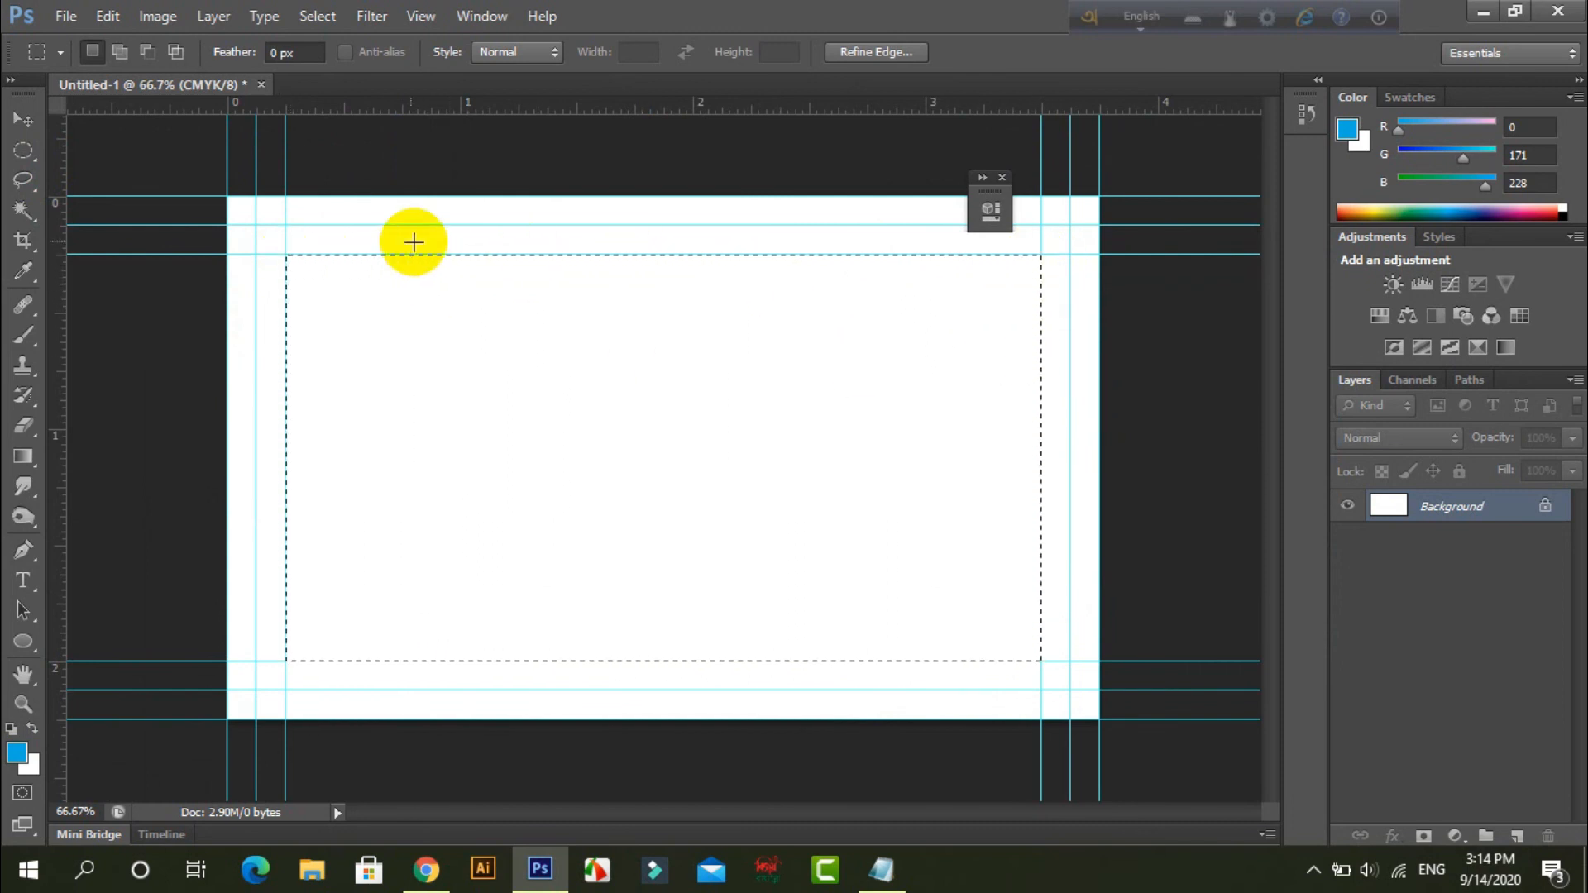
drag(255, 223, 1059, 685)
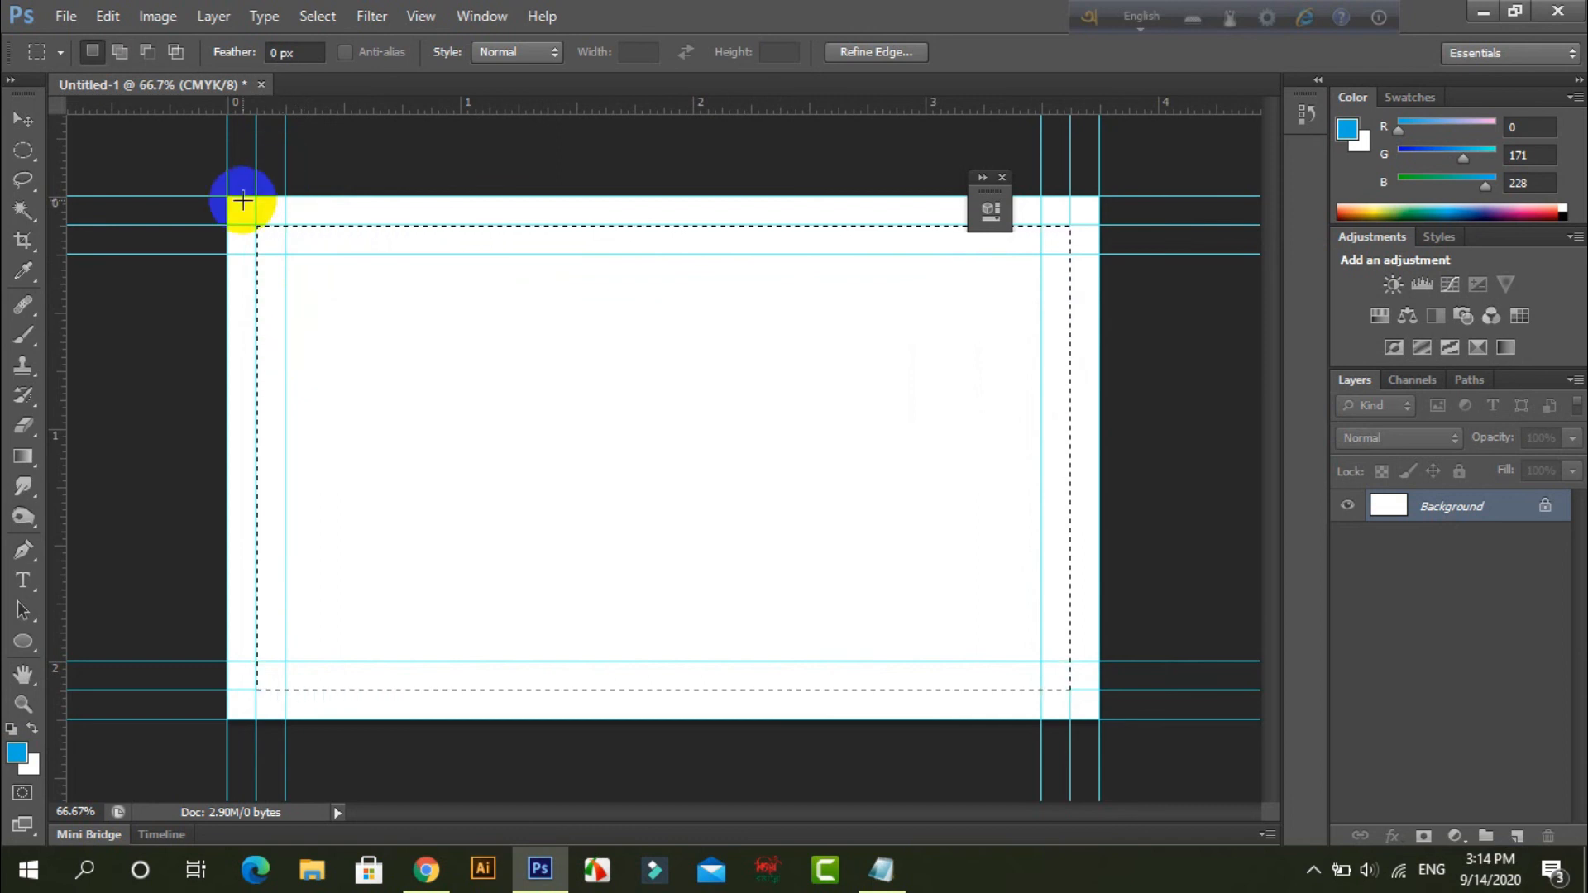
drag(230, 199, 1103, 717)
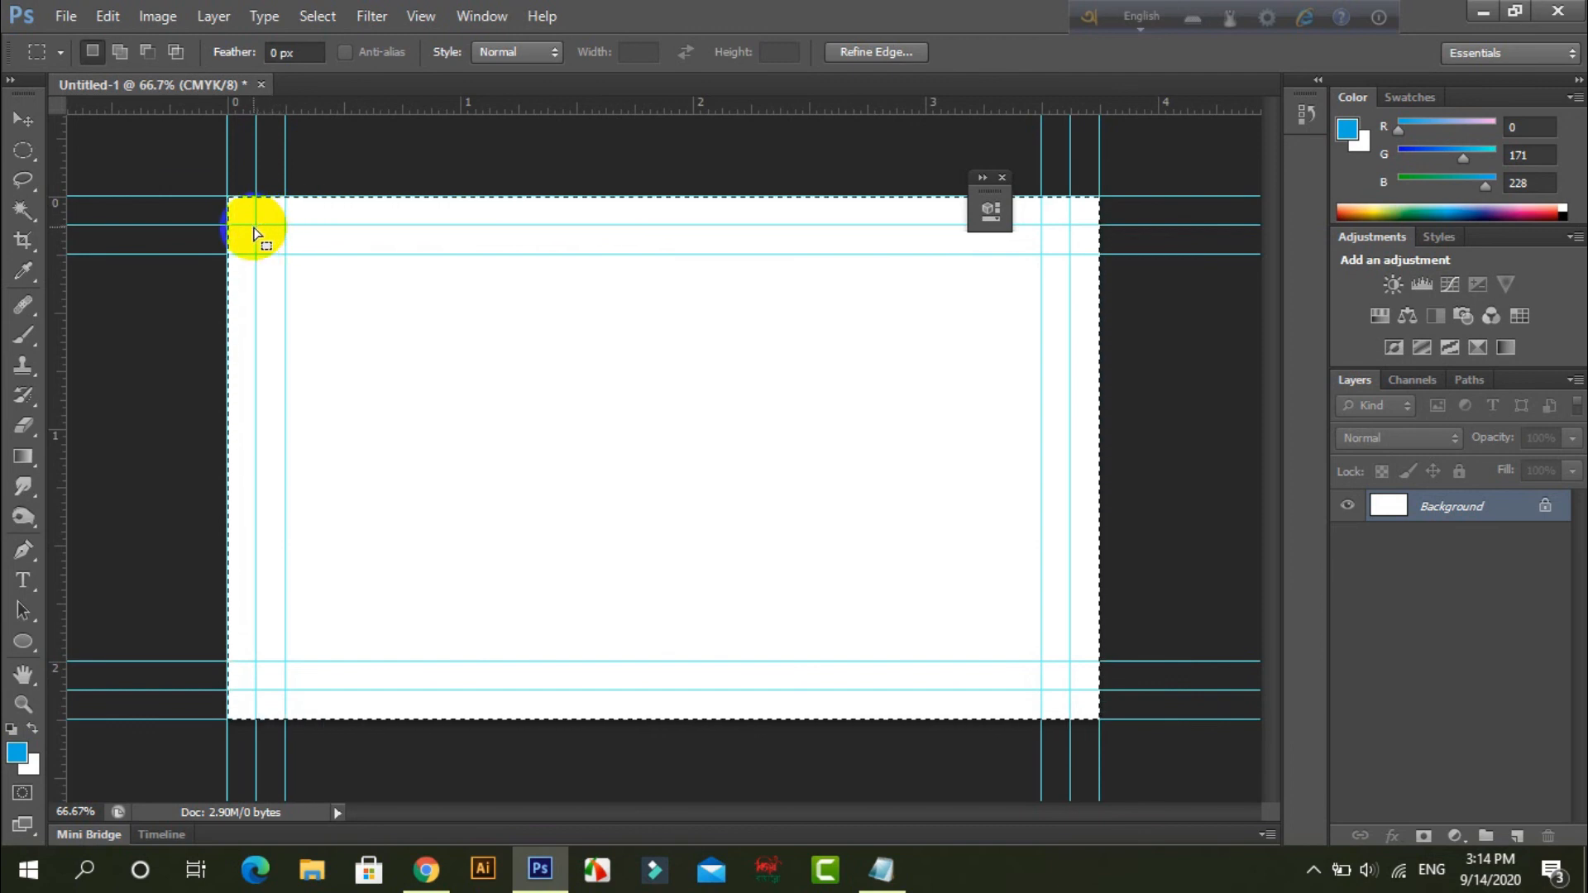
drag(256, 225, 1067, 693)
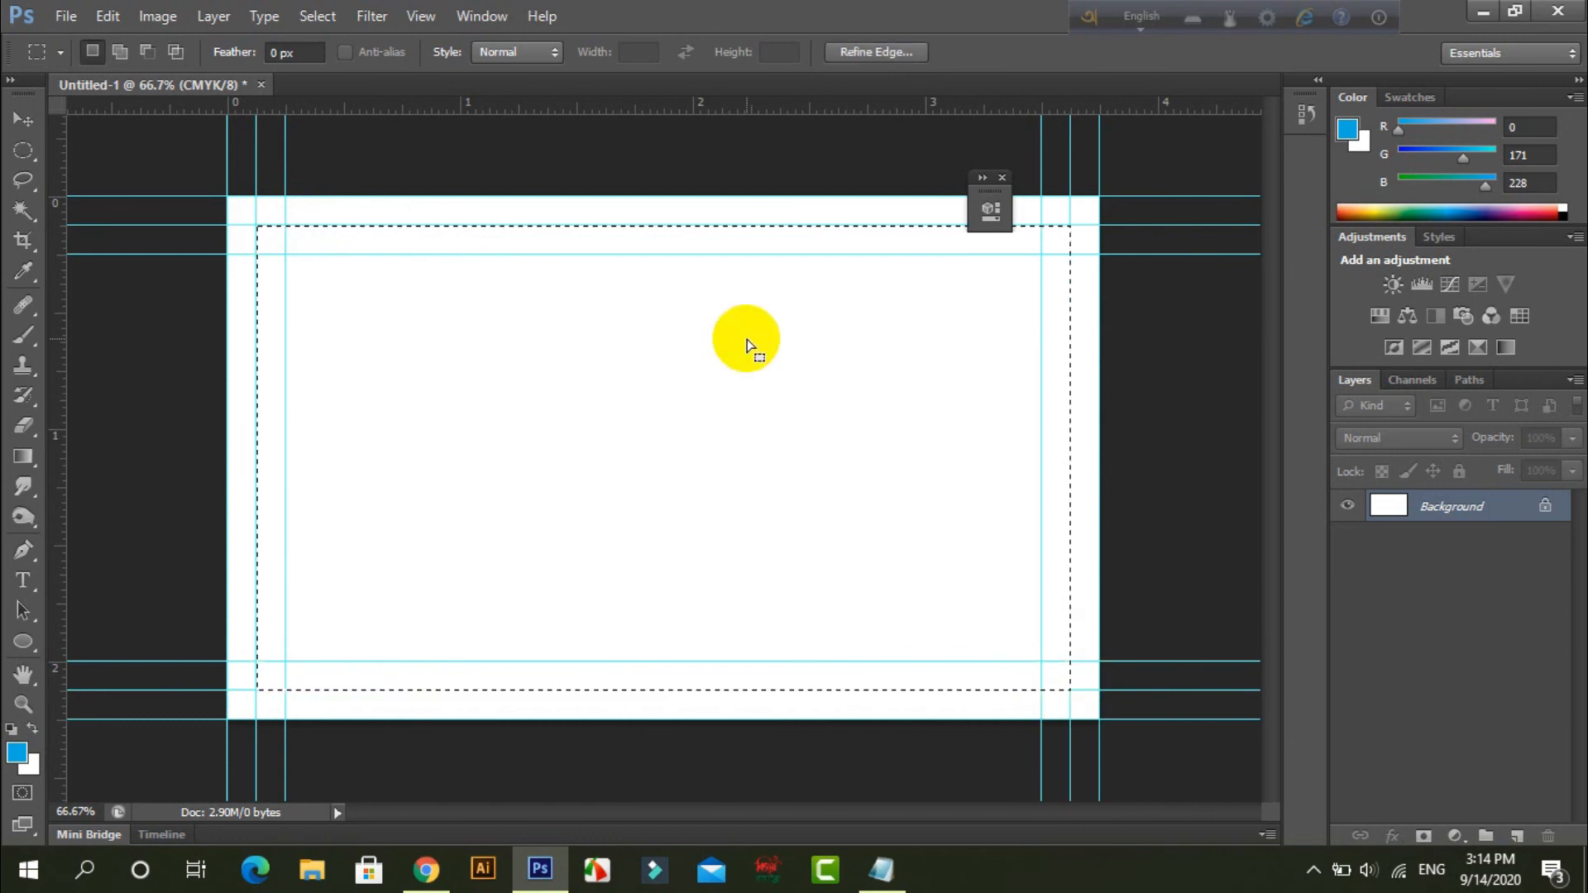